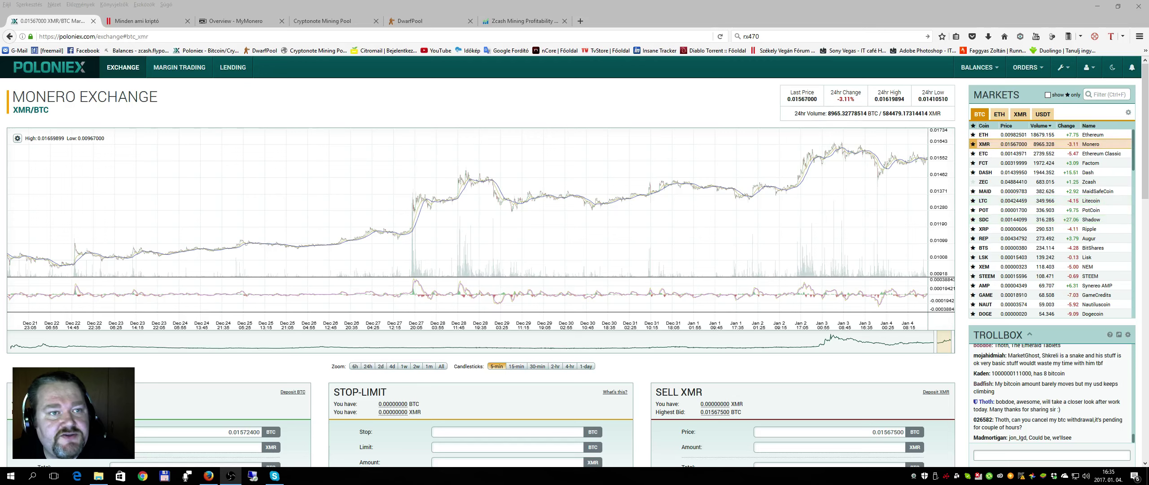
- Review the MyMonero account overview and the Monero mining pool's personal statistics and payment history
left_click(213, 22)
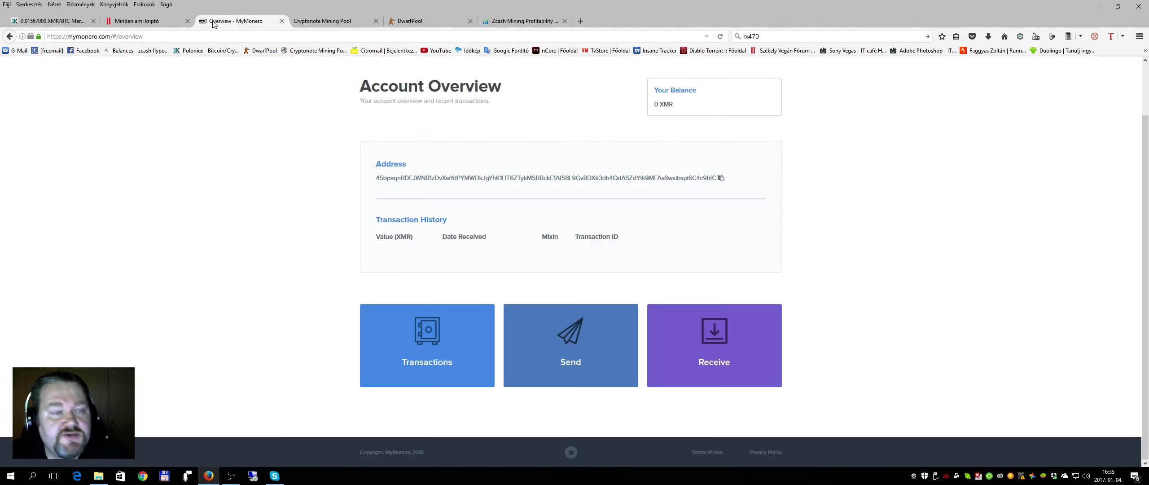
left_click(320, 20)
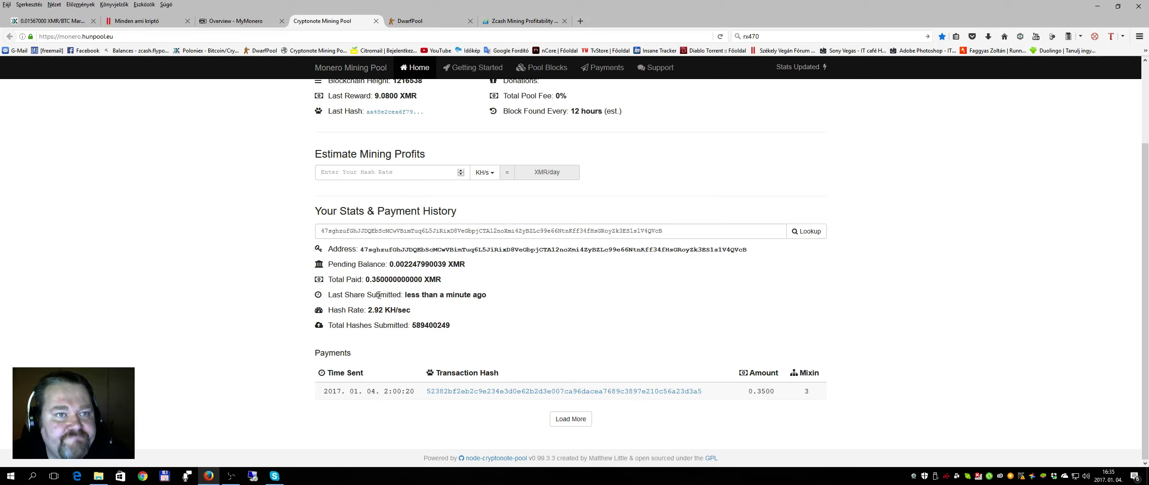
left_click(224, 20)
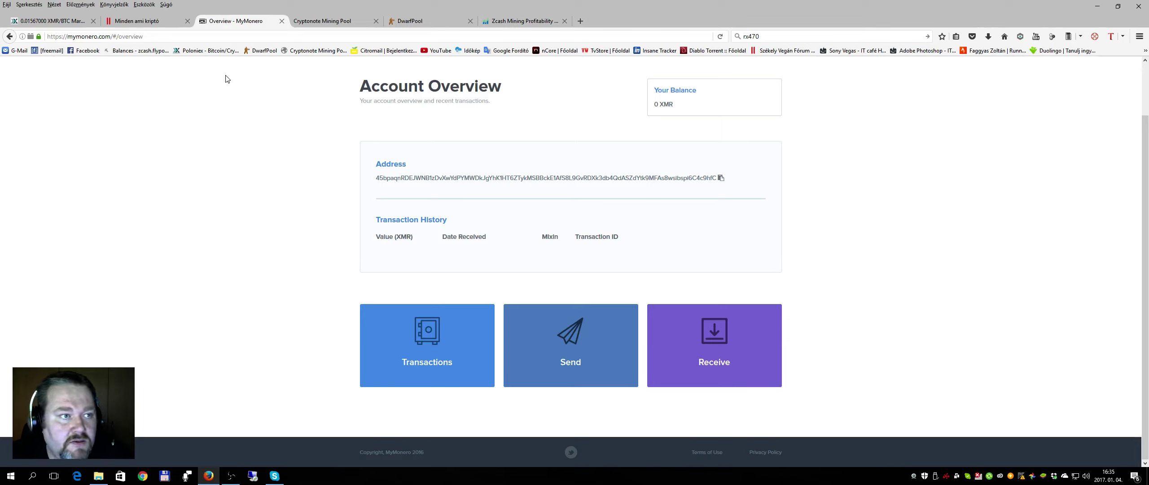
- Close the MyMonero overview page and open mymonero.com in a new browser tab
left_click(165, 36)
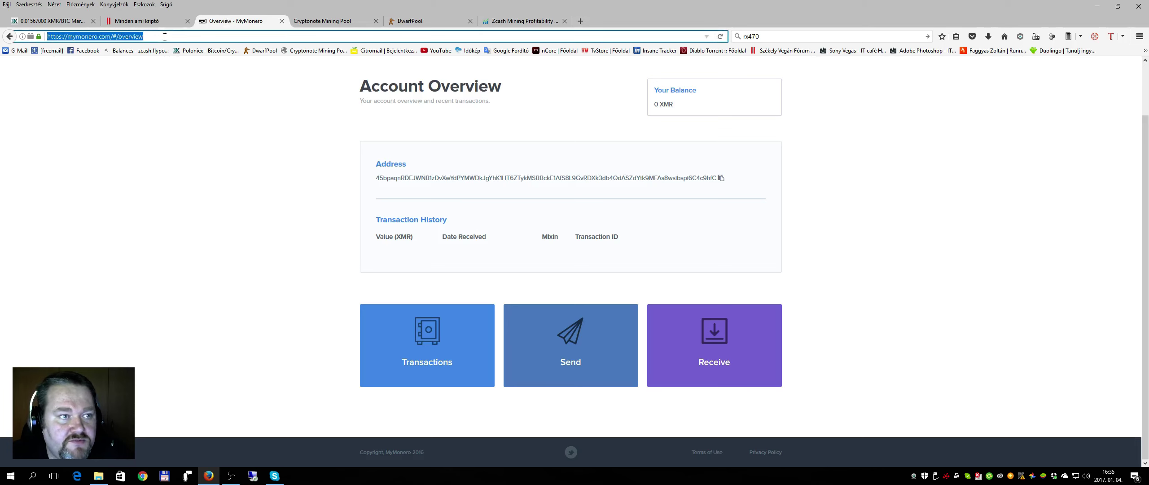
left_click(281, 20)
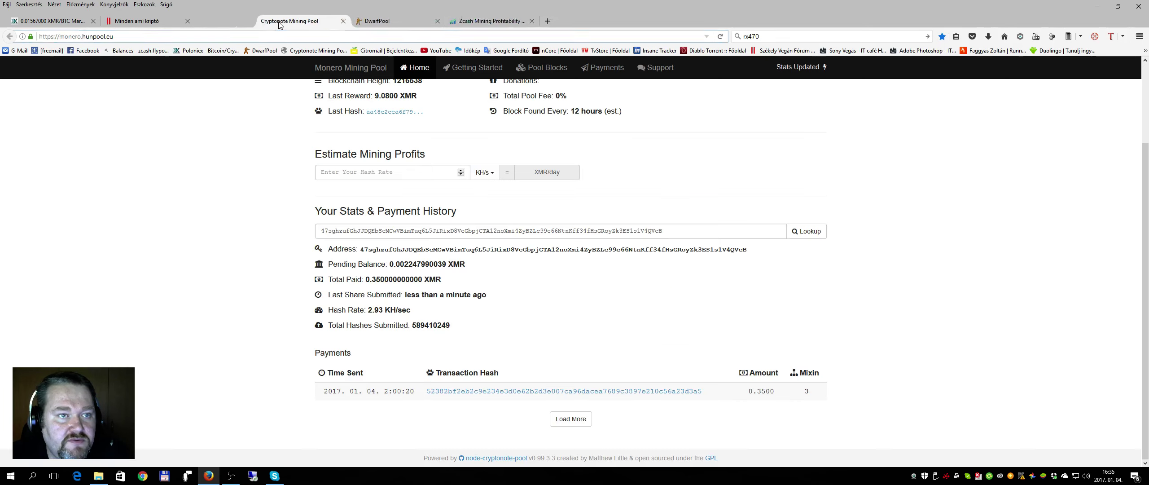
left_click(486, 22)
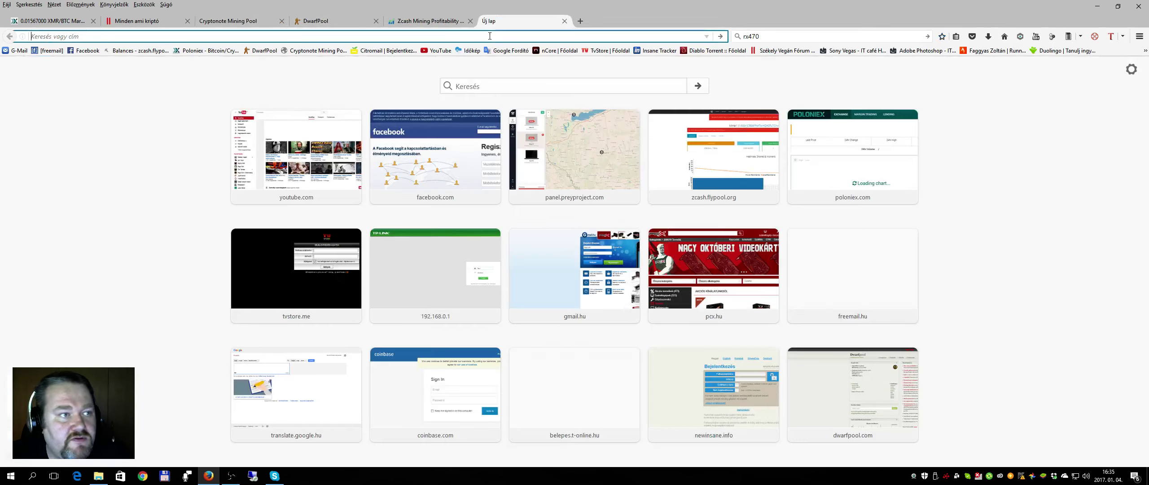
type("mymonero")
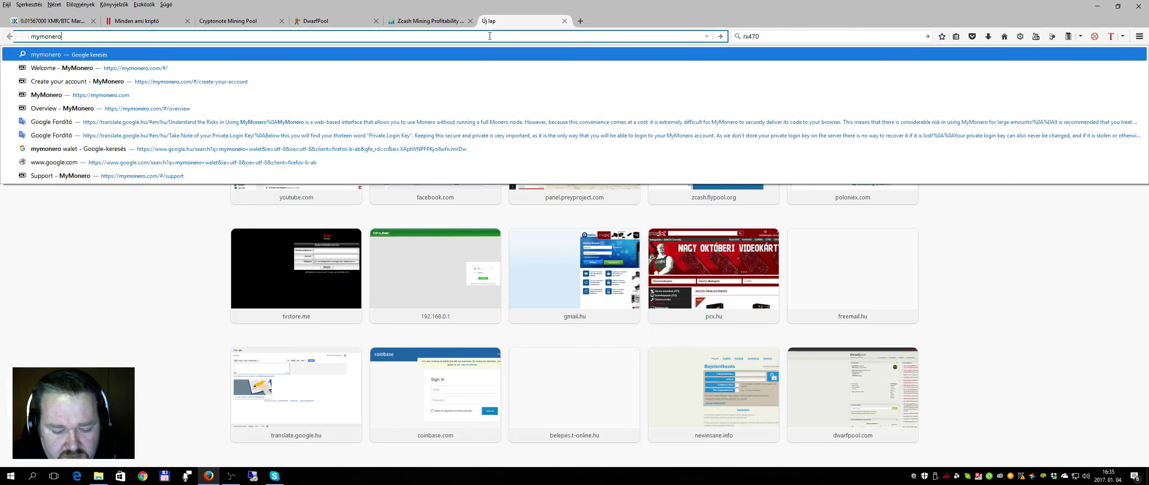
type(".com")
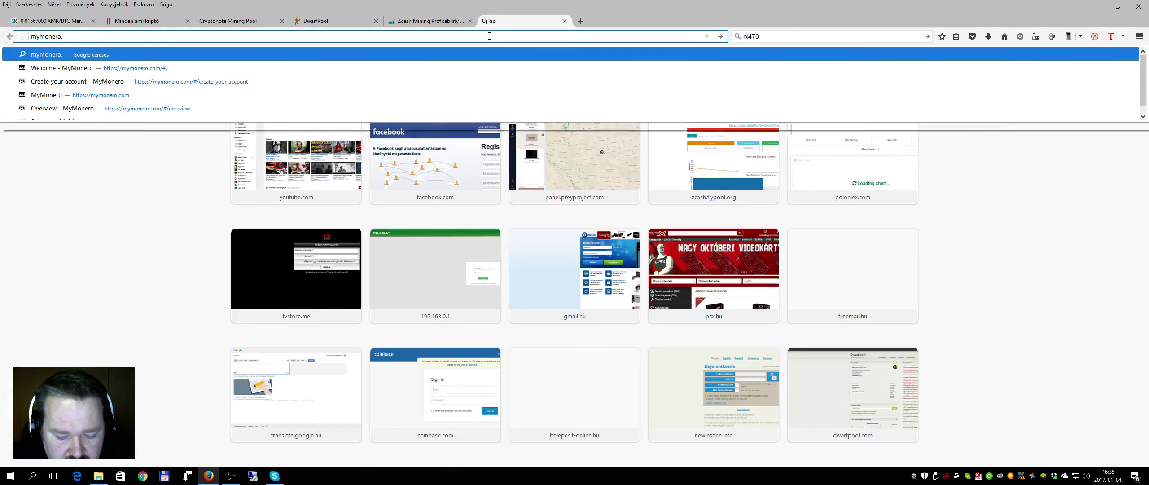
key("Return")
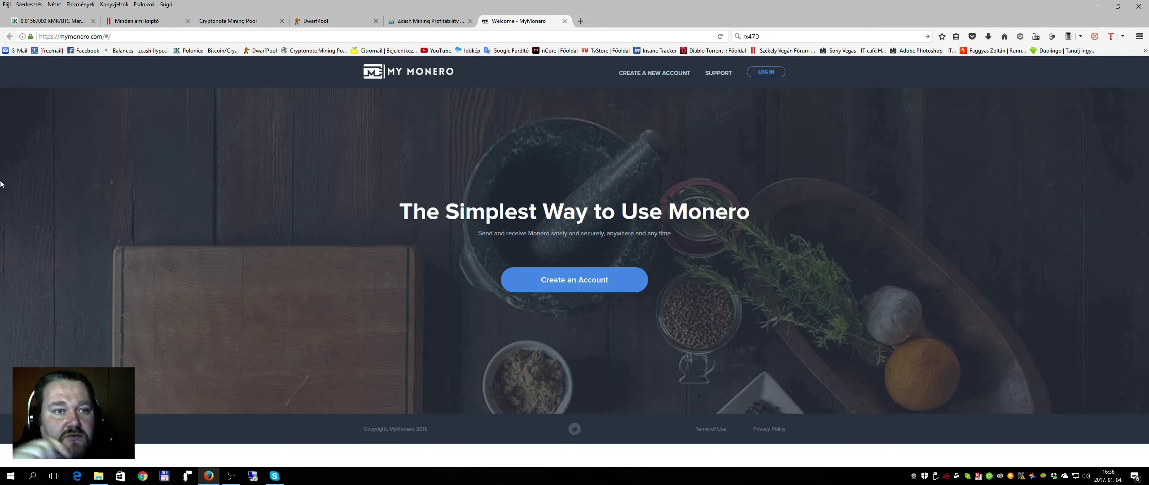
- Examine the network, pool and payment statistics on the Cryptonote Mining Pool page
left_click(225, 23)
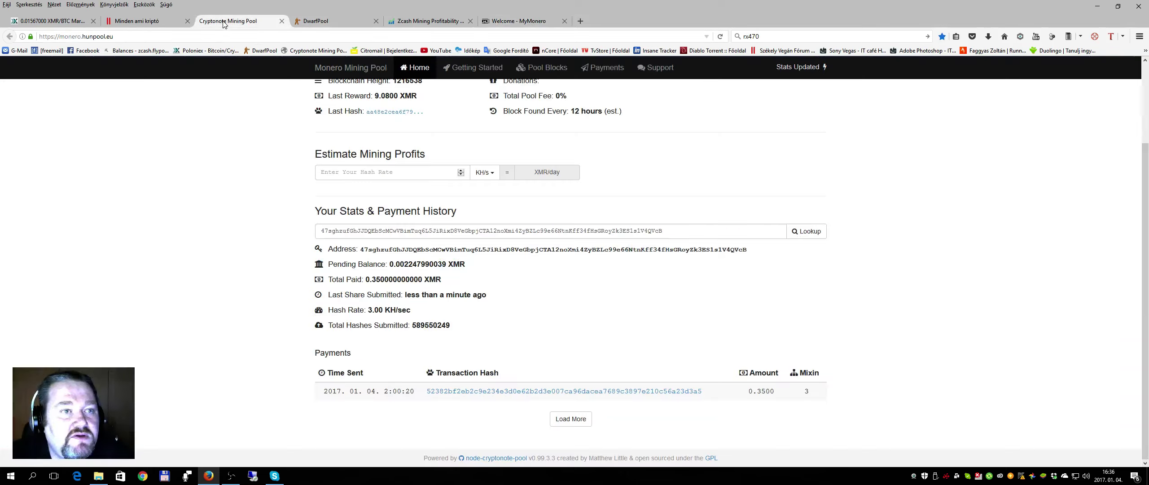
scroll(253, 171, "up", 3)
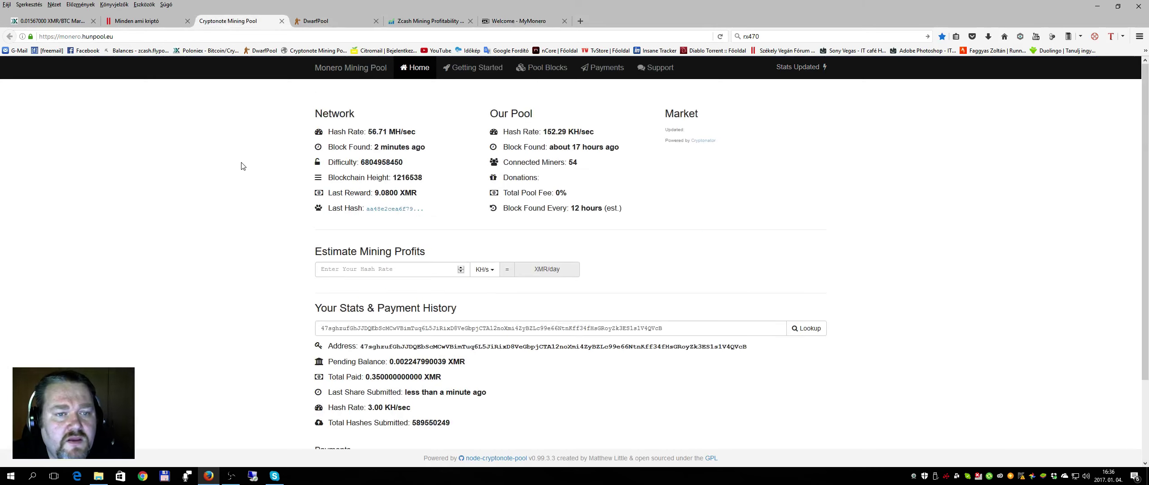
scroll(241, 166, "down", 3)
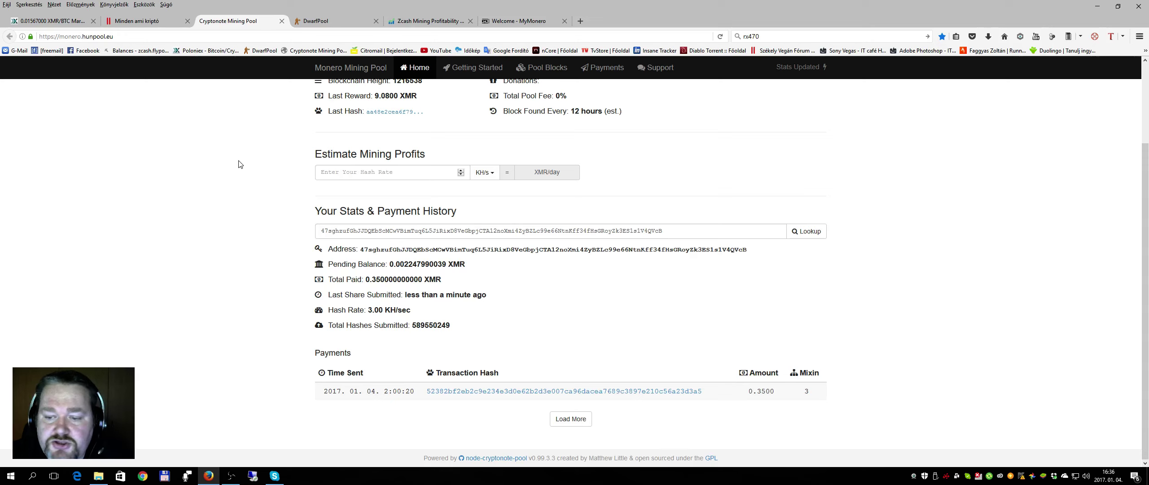
- Start creating a MyMonero account and read its notices through to the private login key confirmation
left_click(522, 19)
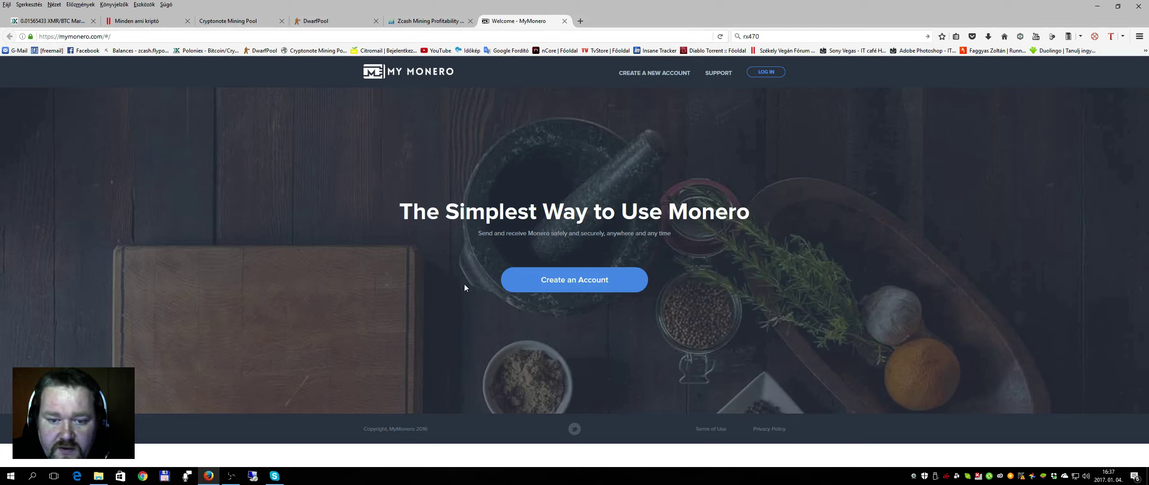
left_click(565, 282)
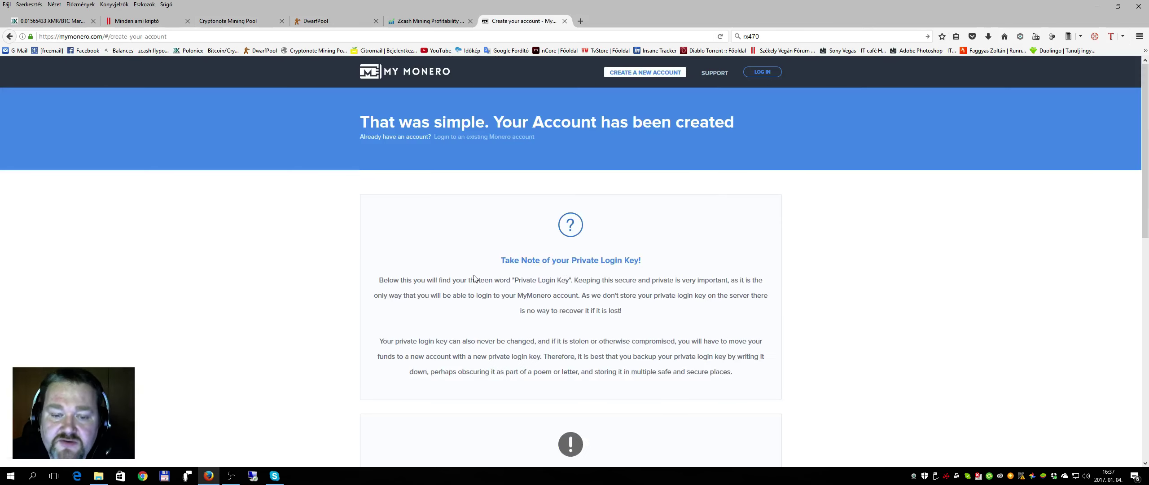
scroll(254, 204, "down", 3)
scroll(253, 205, "down", 2)
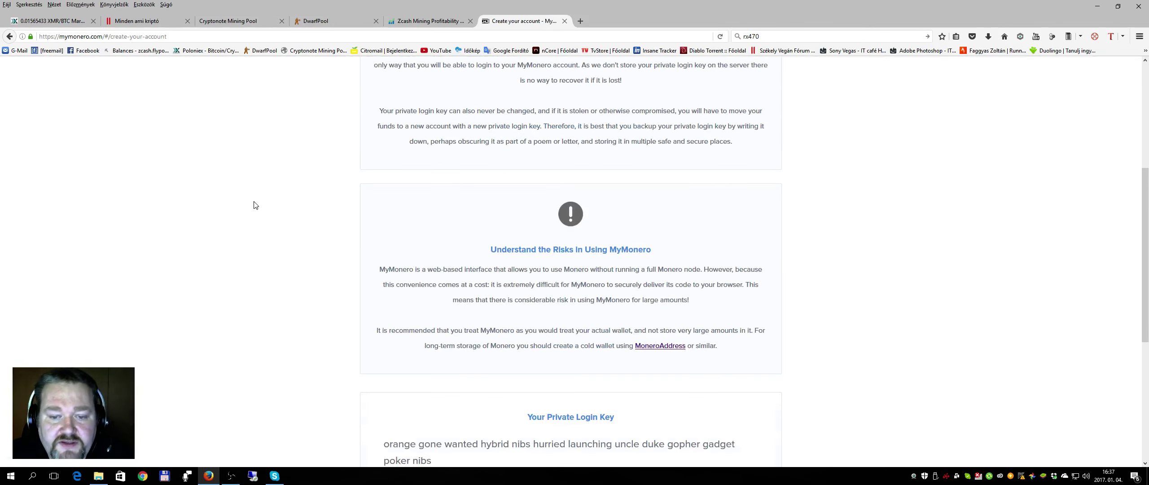
scroll(254, 205, "up", 5)
scroll(525, 174, "down", 10)
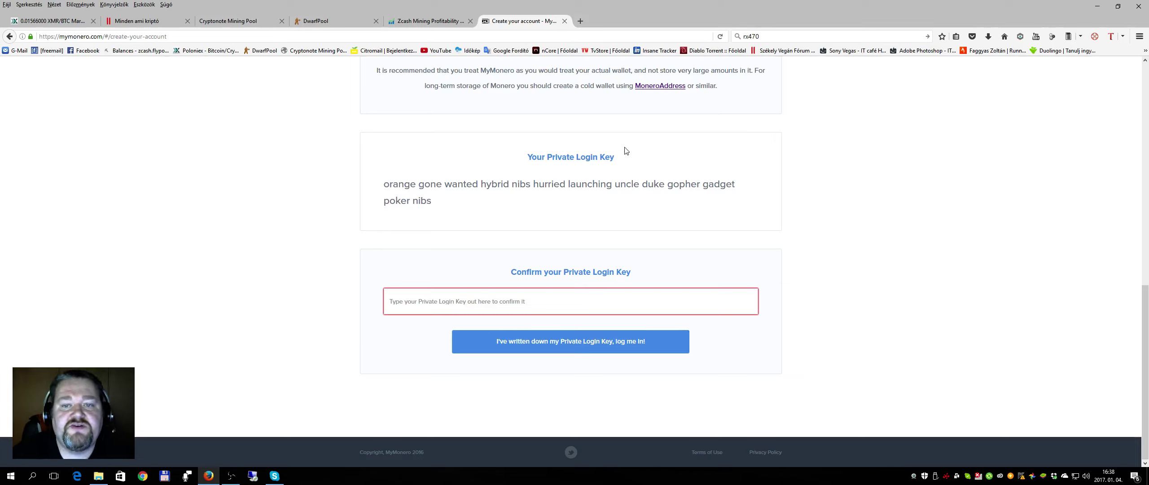
- Reload the account creation page four times to generate new private login keys
left_click(720, 37)
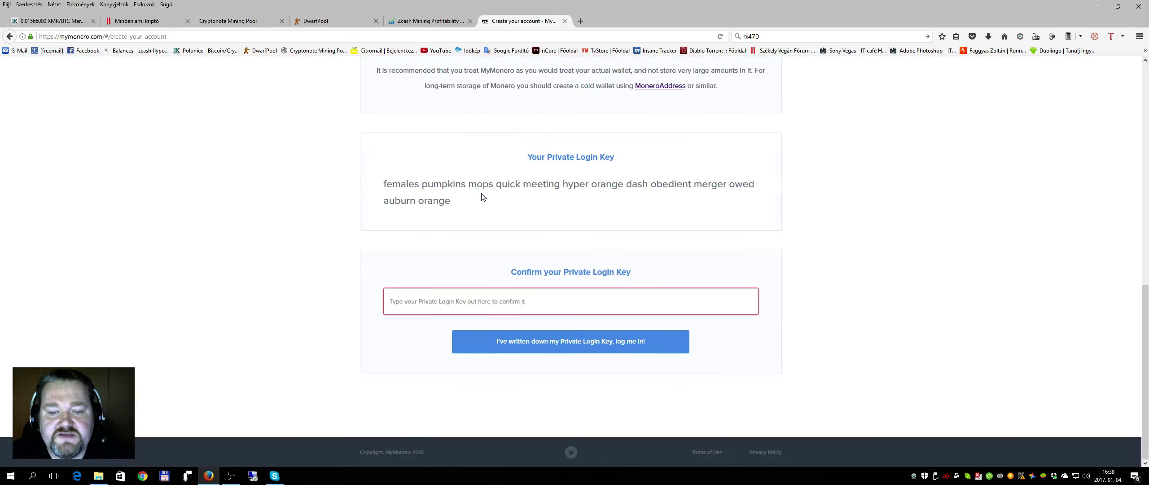
left_click(720, 37)
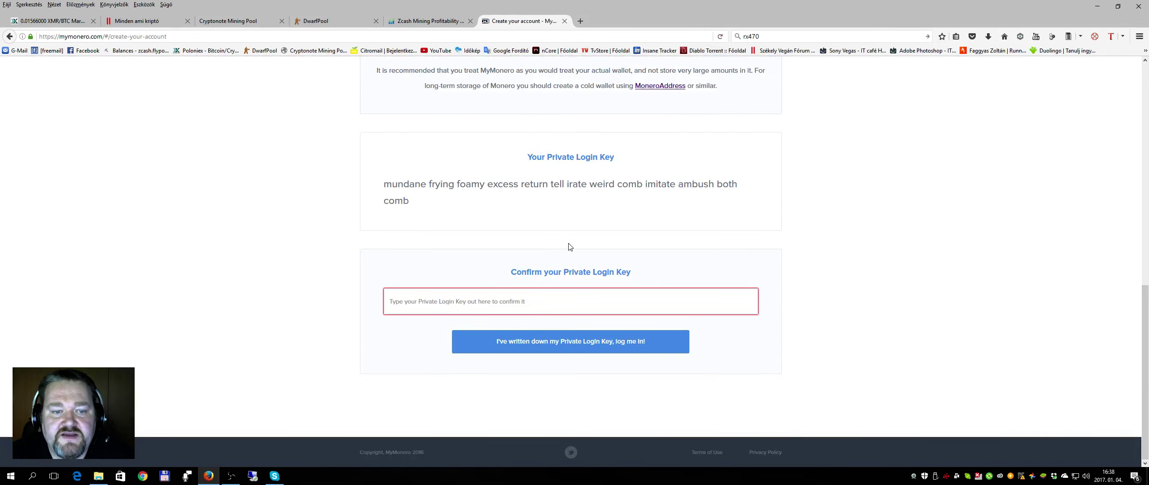
left_click(720, 36)
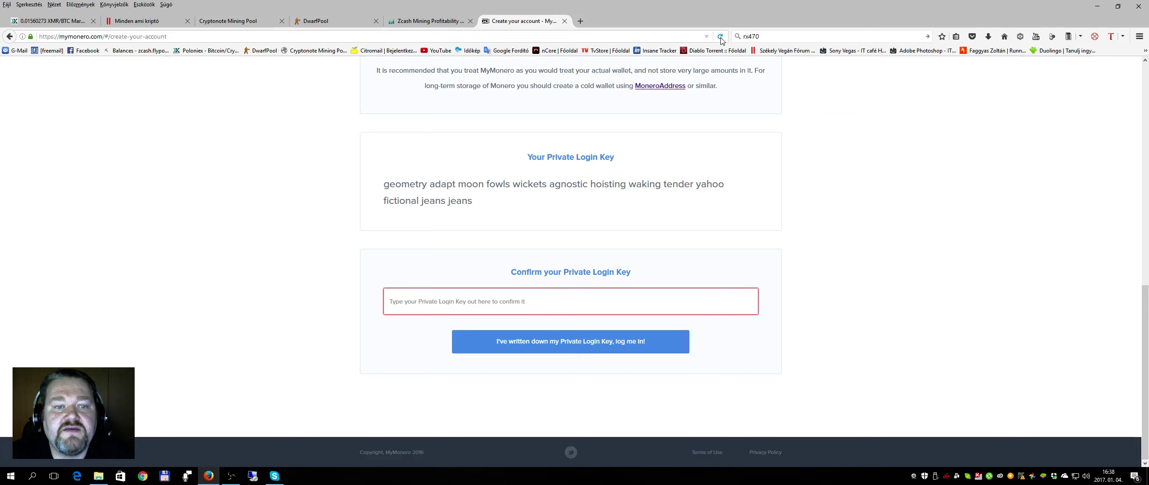
left_click(720, 37)
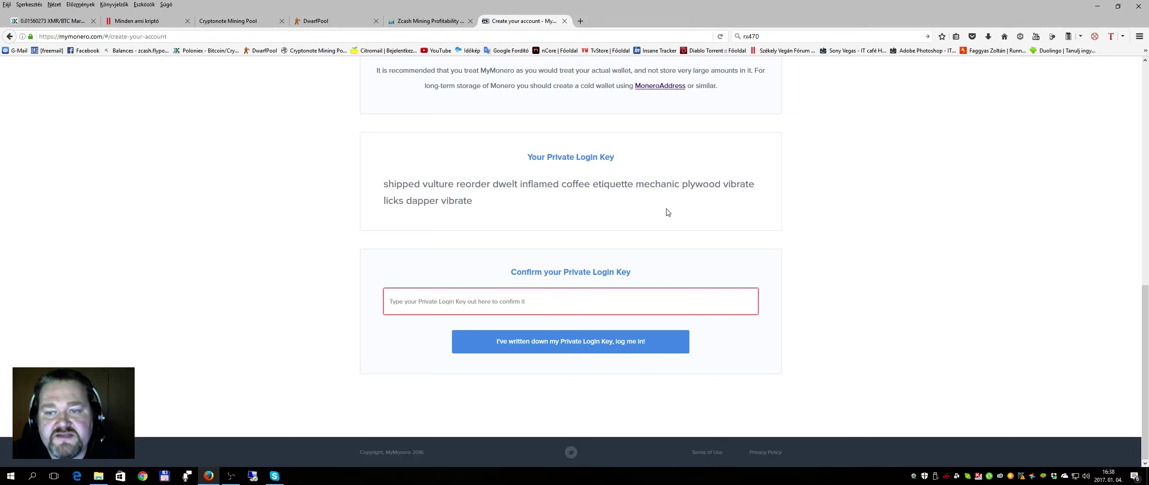
- Copy the generated private login key and paste it into the key confirmation field
left_click_drag(479, 208, 380, 184)
right_click(392, 184)
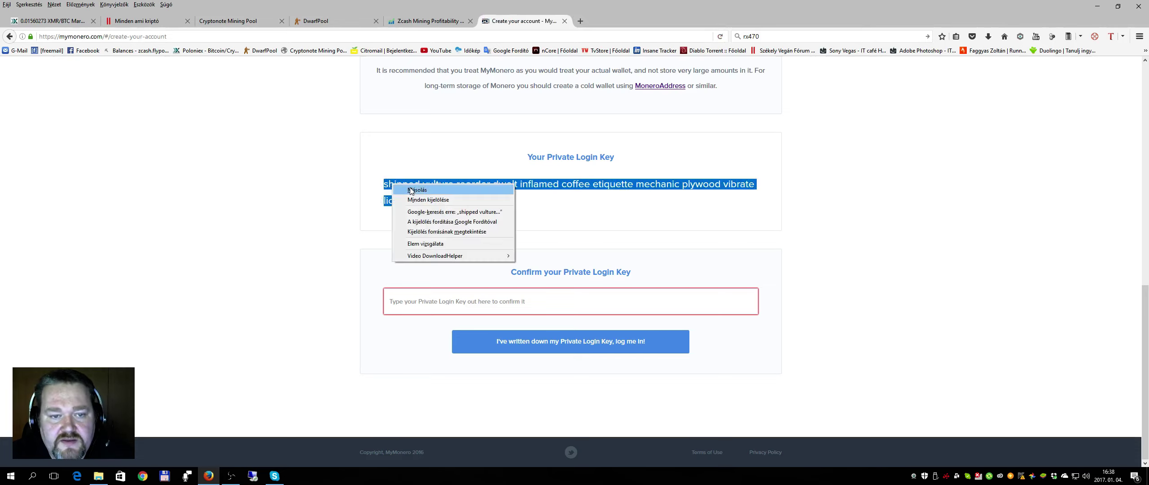
left_click(410, 189)
left_click(409, 298)
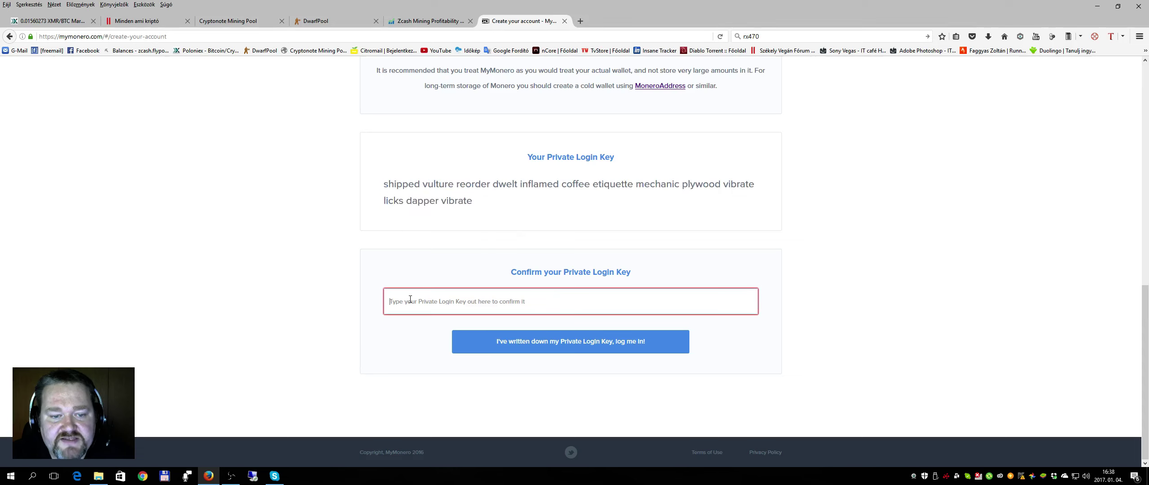
right_click(410, 299)
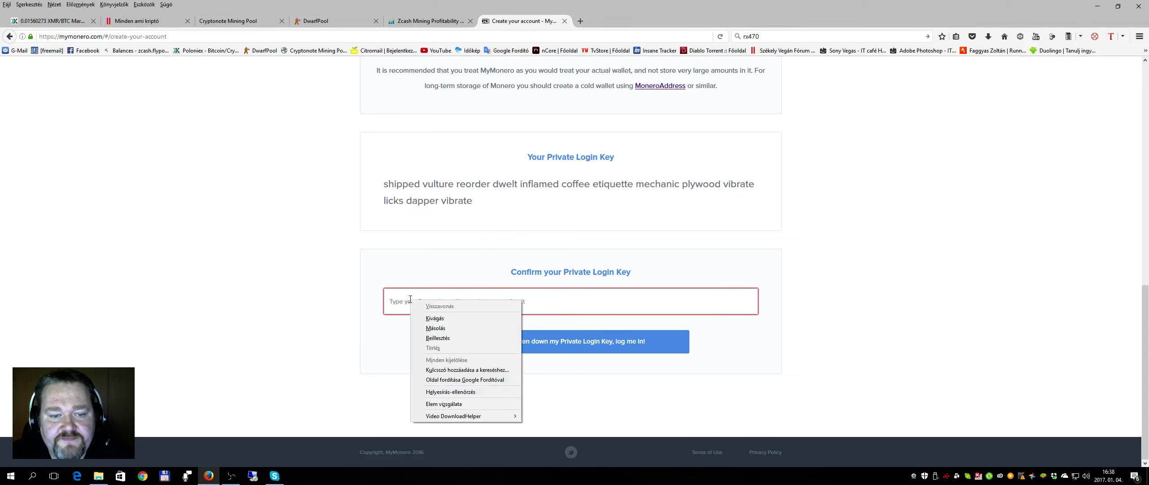
left_click(436, 339)
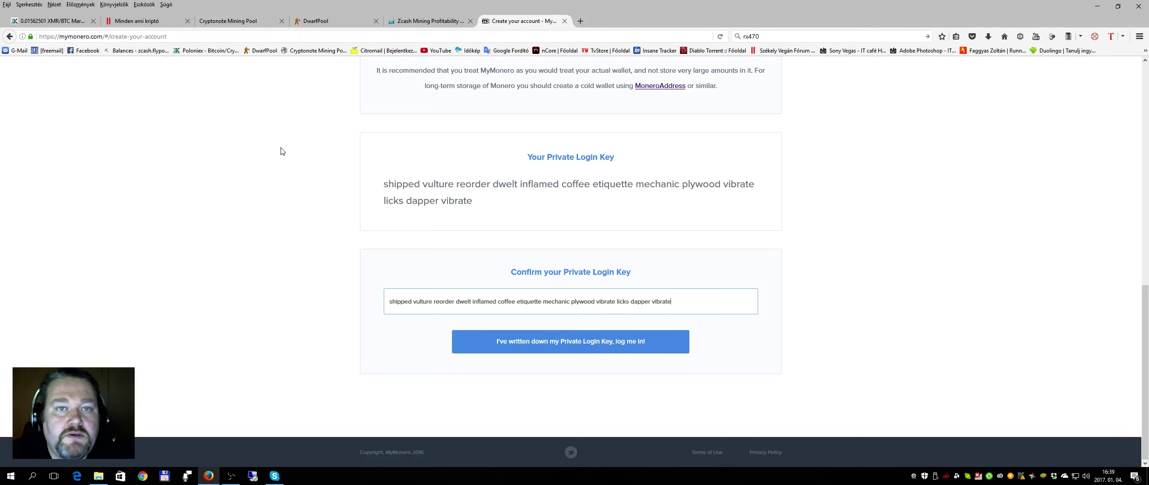
- Close the MyMonero account creation page and dismiss the sign-in dialog over the CryptoCompare Zcash calculator
mouse_move(526, 25)
left_mouse_down()
mouse_move(546, 39)
mouse_move(530, 25)
left_mouse_up()
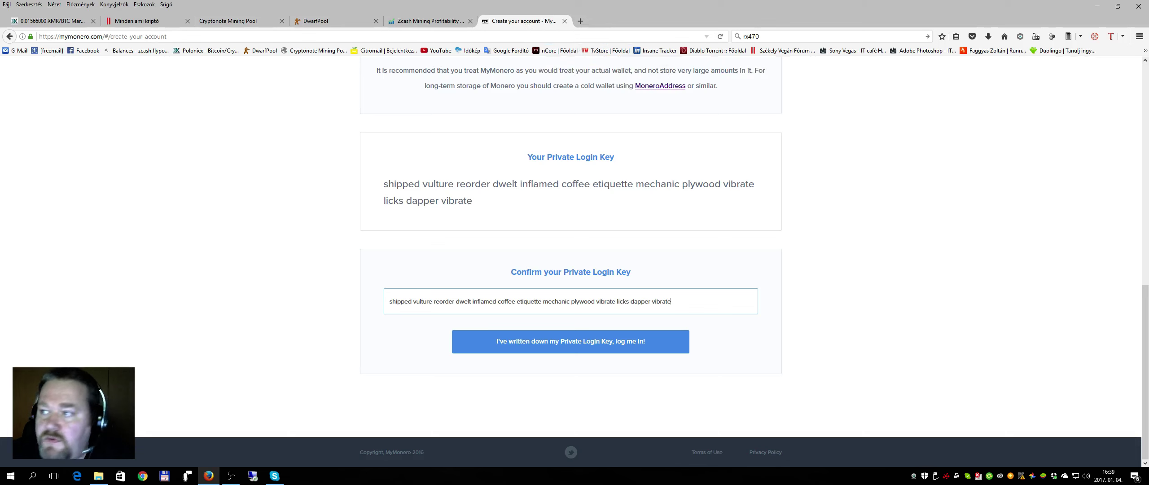
key("ctrl+w")
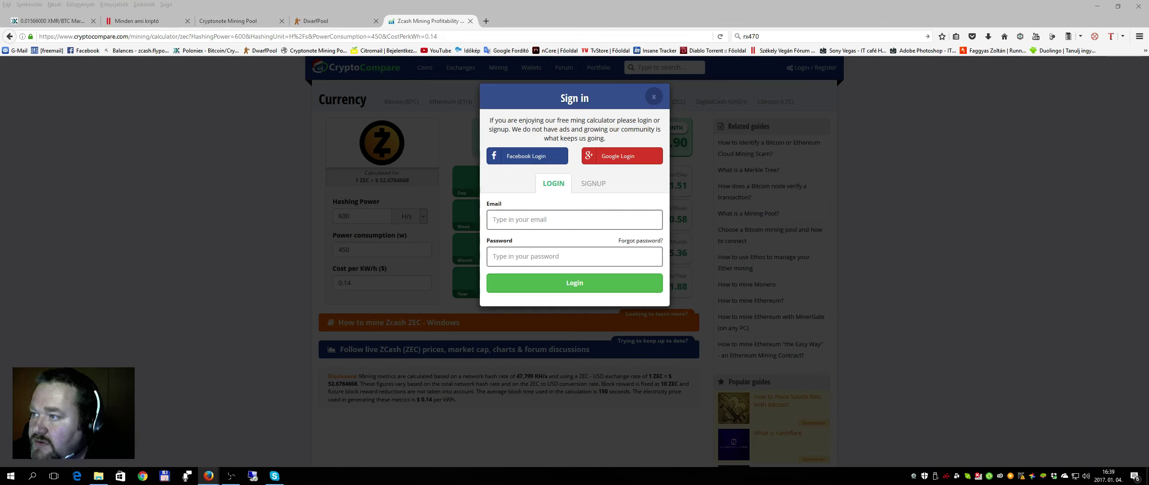
left_click(654, 97)
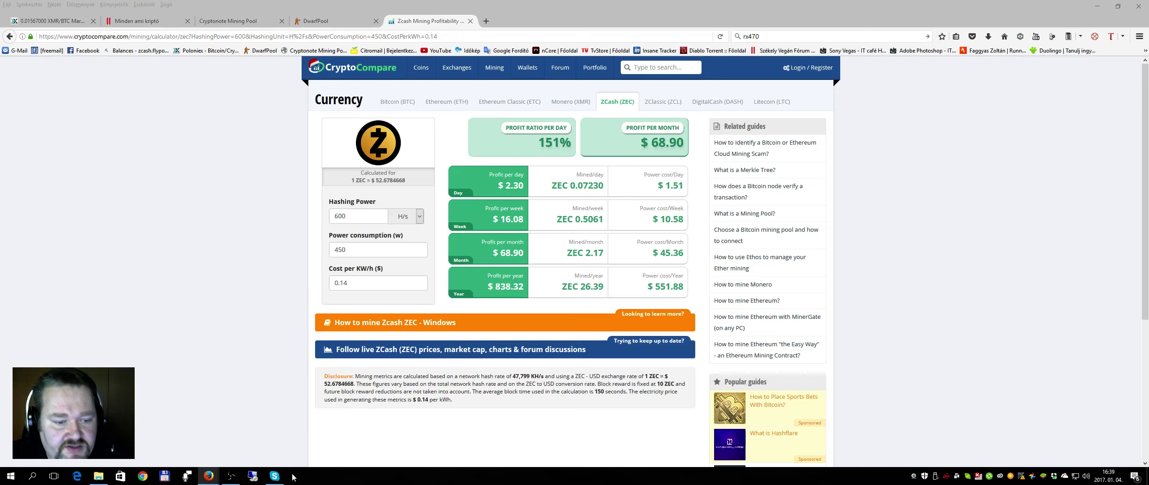
- Switch to Remote Desktop, connect to 192.168.0.120 and close the running miner's command window there
left_click(253, 475)
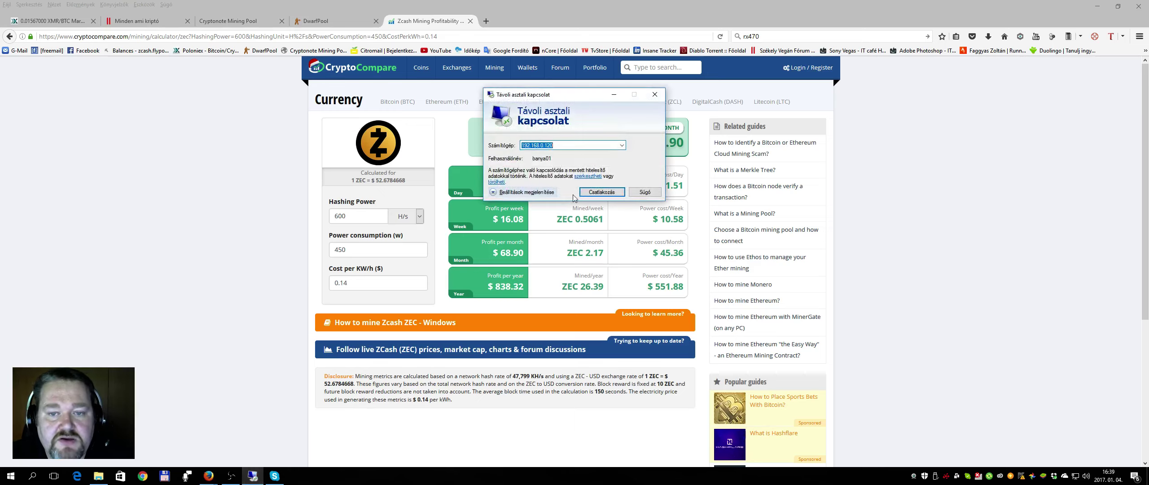
left_click(590, 193)
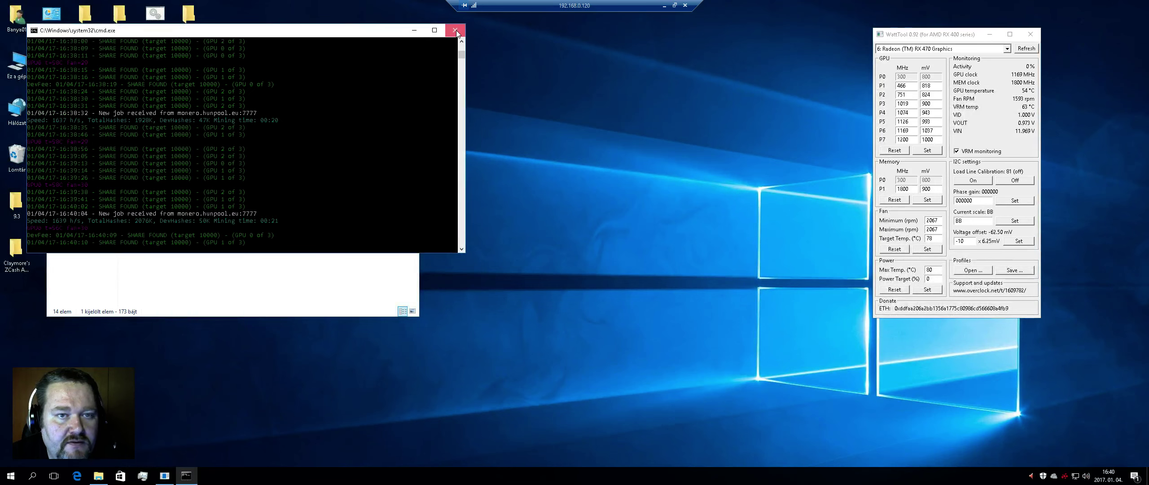
left_click(455, 31)
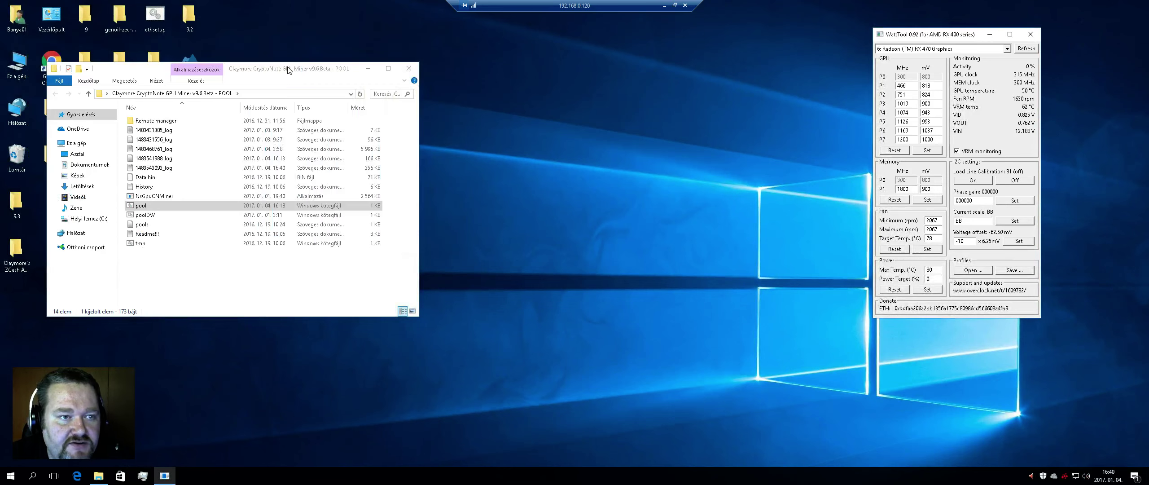
- Move the Claymore CryptoNote GPU Miner folder window clear of the desktop icons and open its pool batch file for editing
left_click(406, 79)
left_click_drag(405, 79, 640, 81)
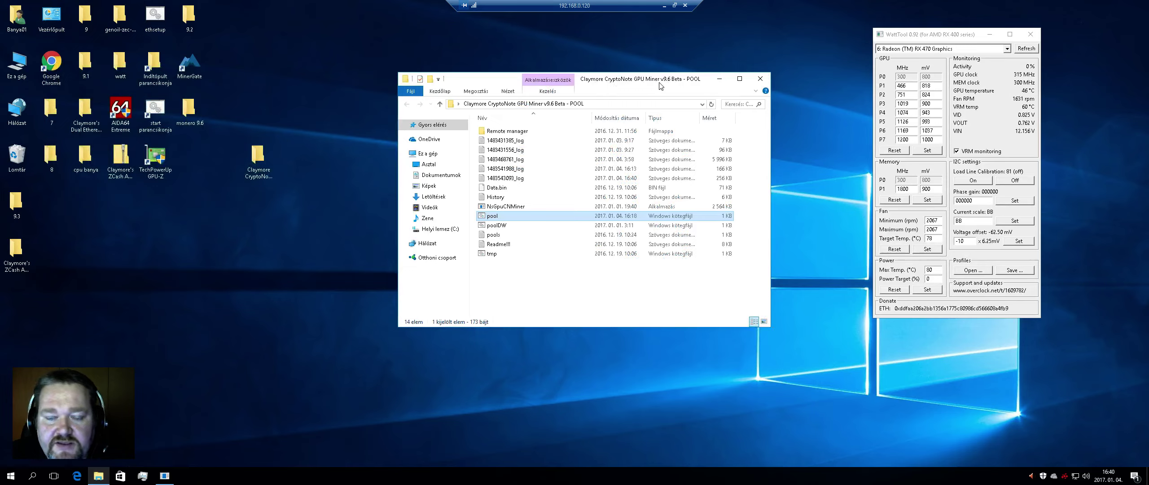
right_click(487, 218)
left_click(503, 233)
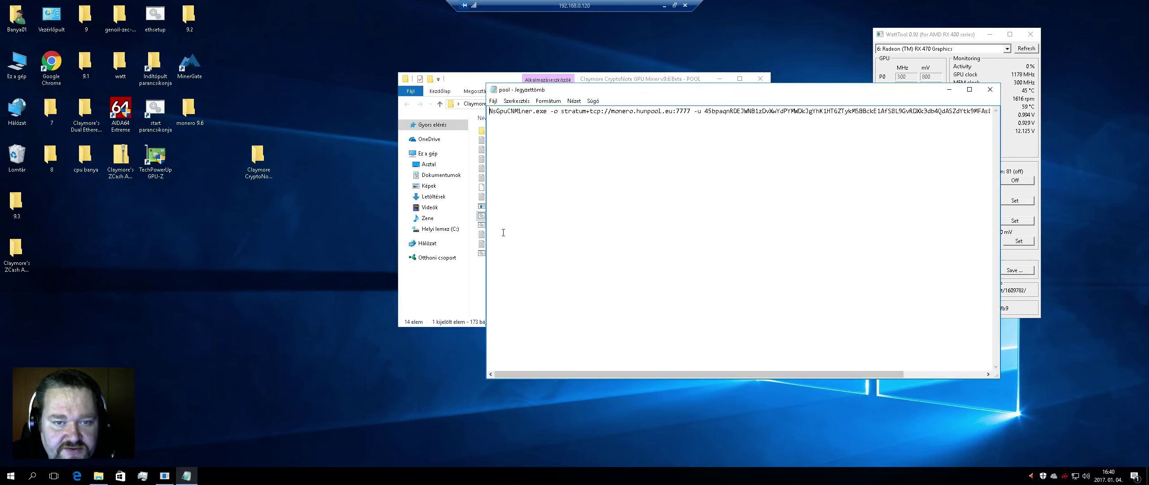
- Reposition and widen the Notepad window to fit the whole miner command, and select the full wallet address after -u
left_click_drag(575, 89, 296, 87)
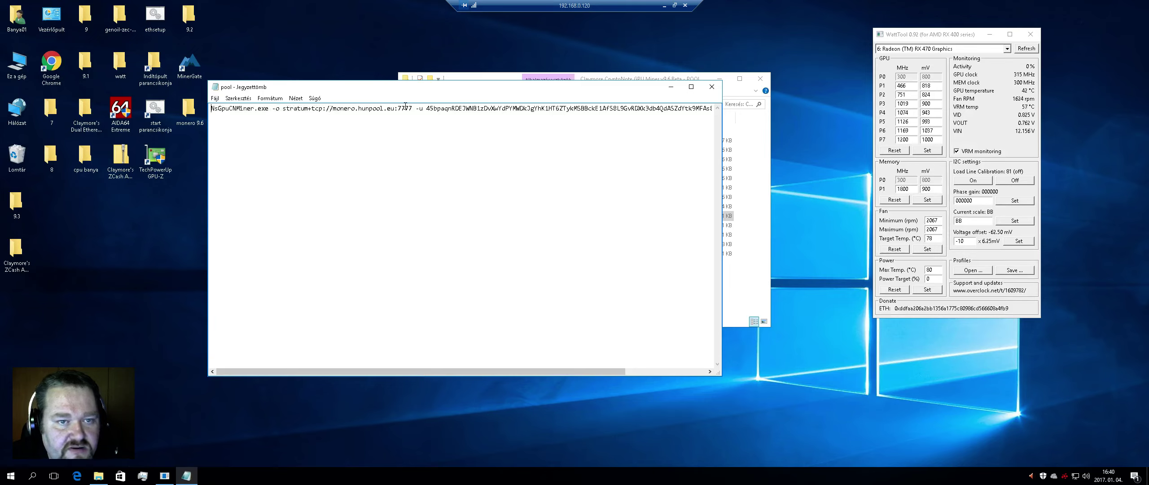
left_click_drag(427, 109, 510, 109)
left_click_drag(725, 200, 1067, 198)
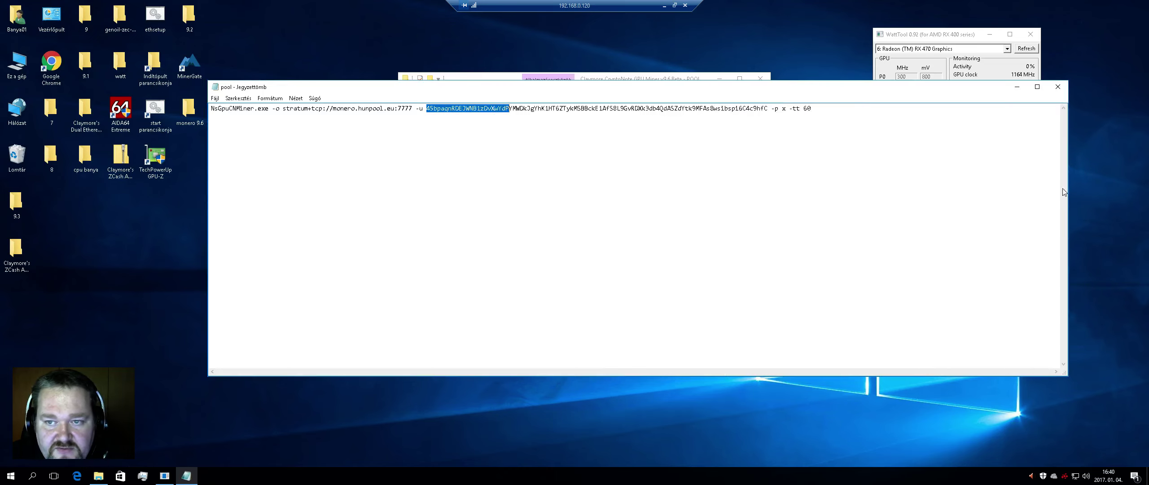
left_click(767, 109)
left_click_drag(767, 109, 426, 108)
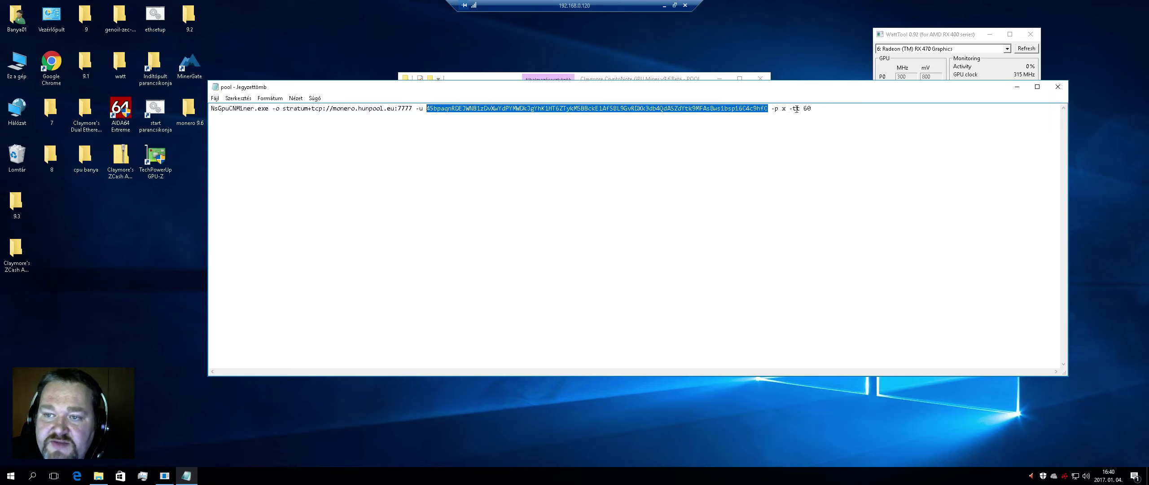
- Minimize the remote session, switch to the monero.hunpool.eu page in Firefox and highlight the payment row in the payment history
left_click(812, 109)
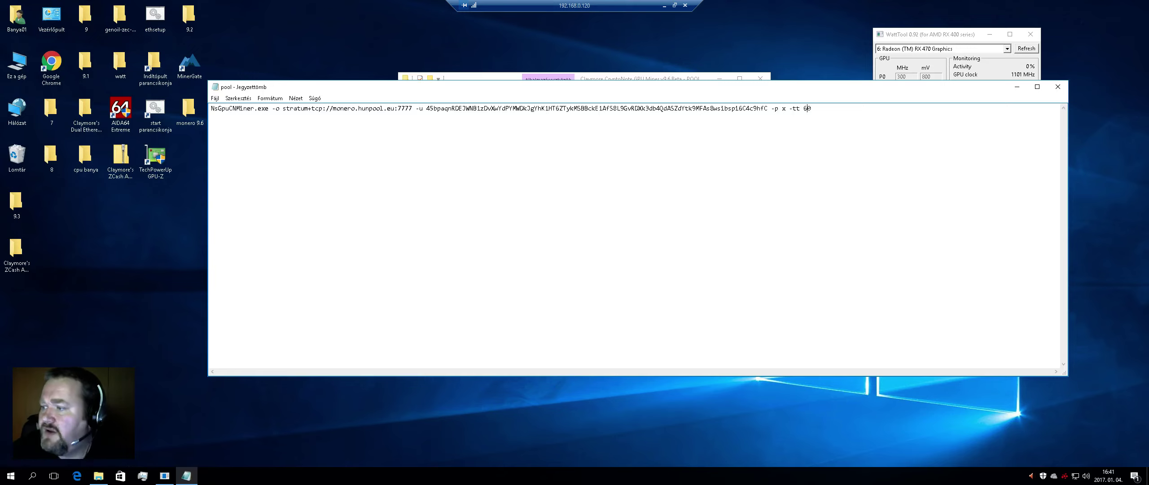
left_click(664, 5)
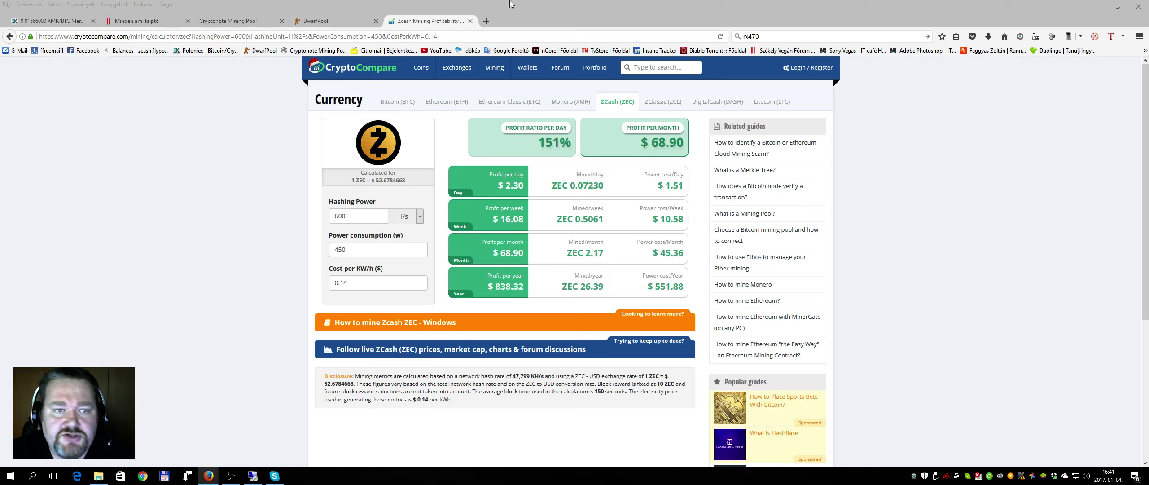
left_click(237, 21)
scroll(197, 284, "up", 3)
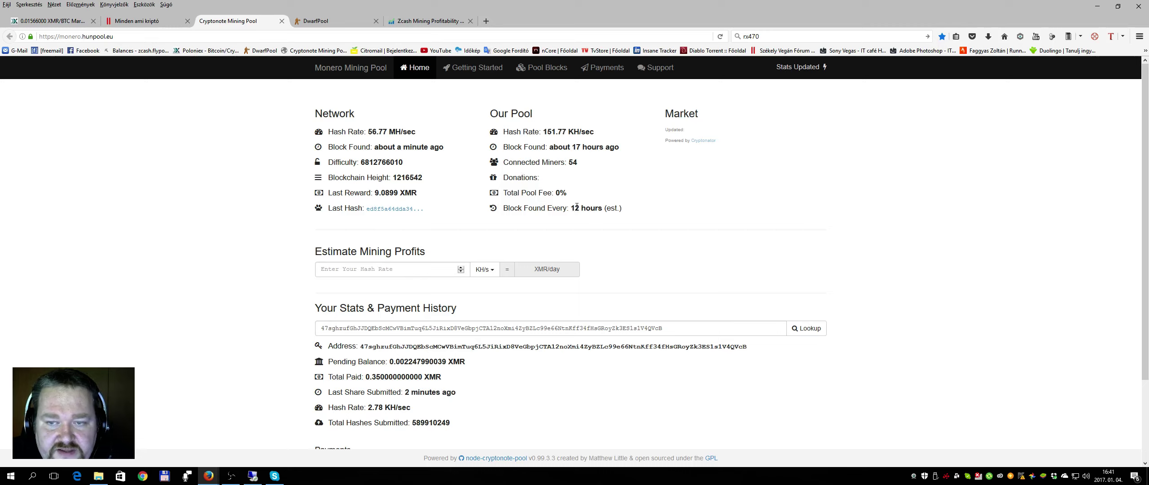
scroll(158, 188, "down", 3)
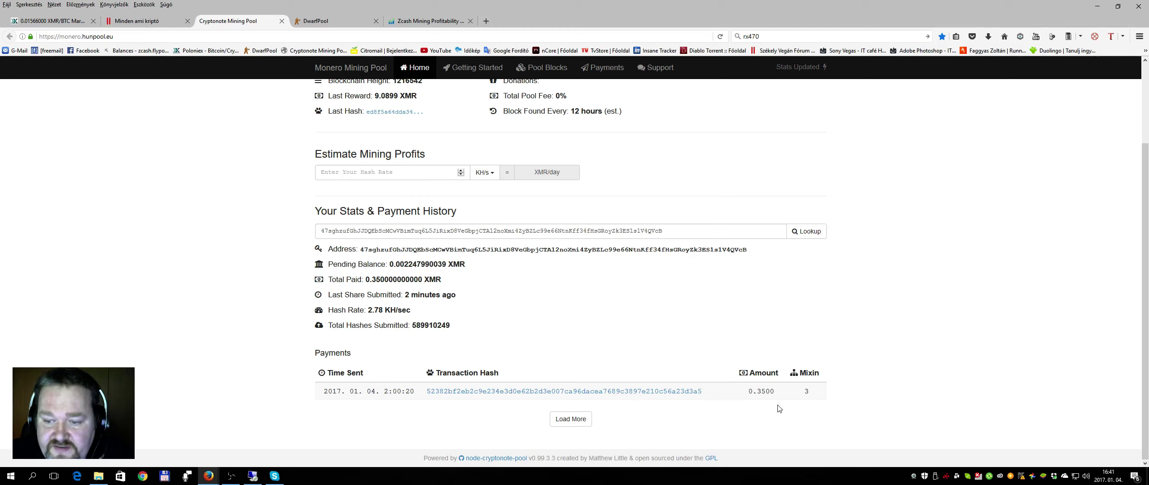
double_click(765, 391)
left_click_drag(731, 399, 290, 392)
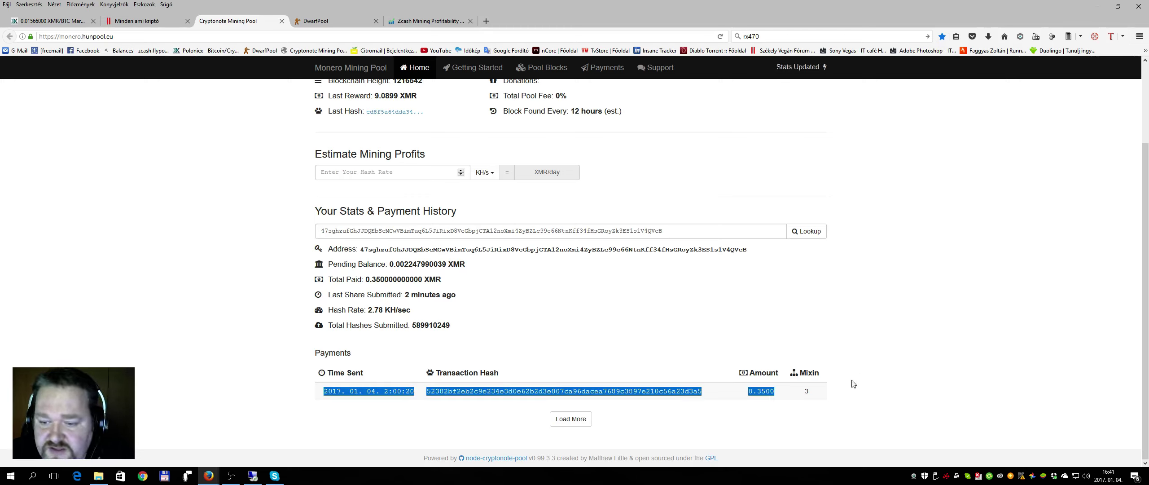
left_click(828, 392)
left_click_drag(828, 392, 324, 397)
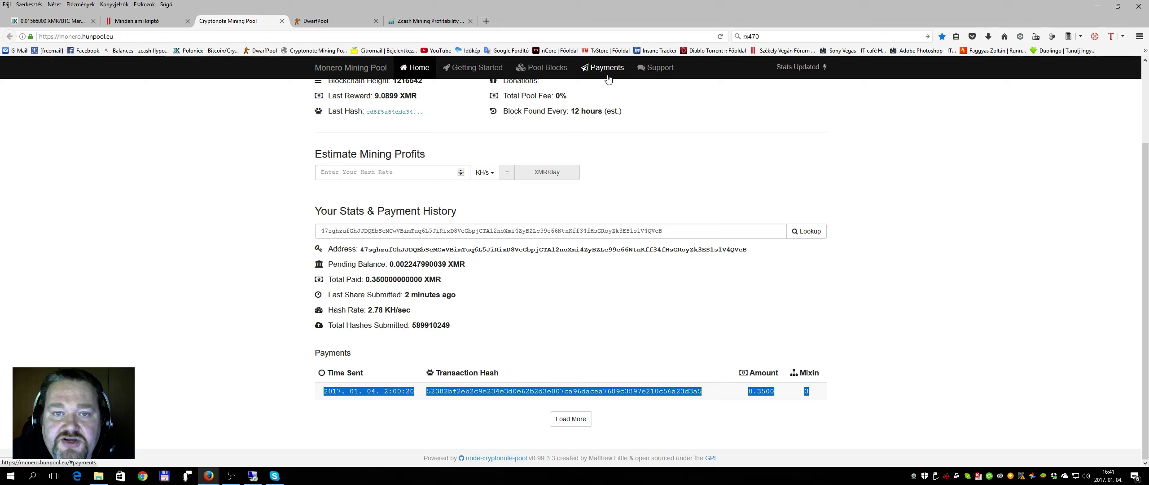
- Open the pool's block list and highlight the luck percentages of both found blocks
left_click(559, 73)
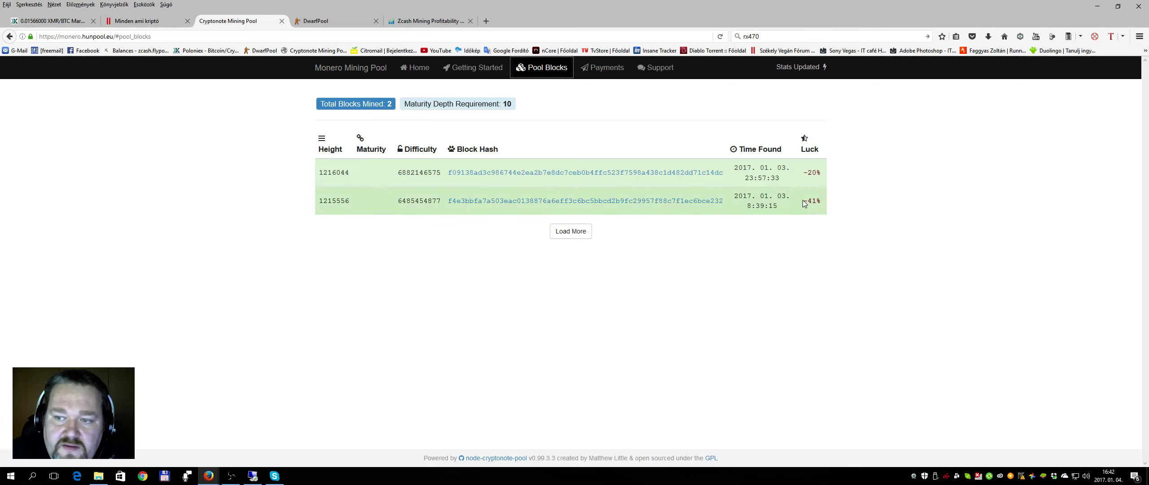
left_click_drag(803, 202, 829, 204)
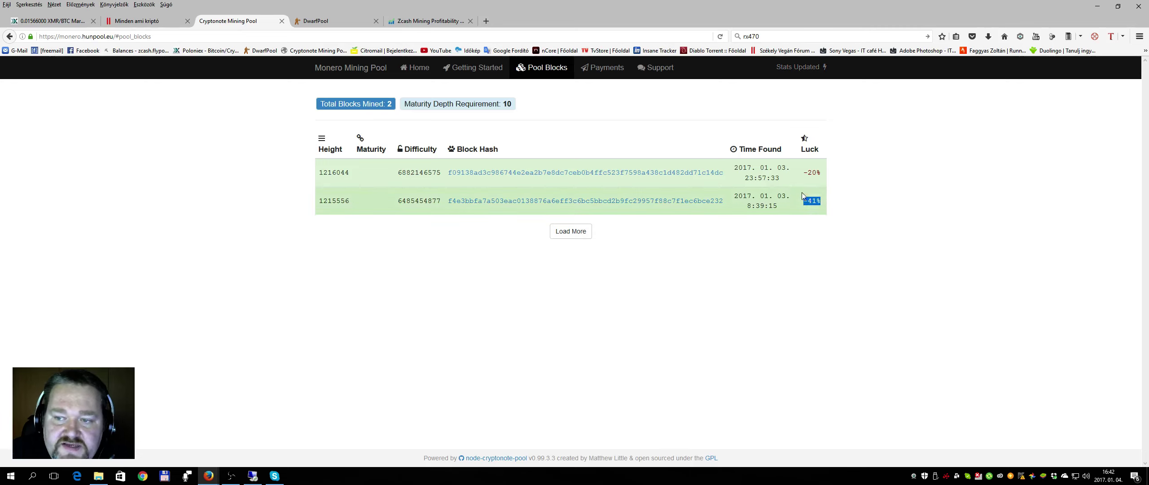
left_click_drag(802, 173, 824, 173)
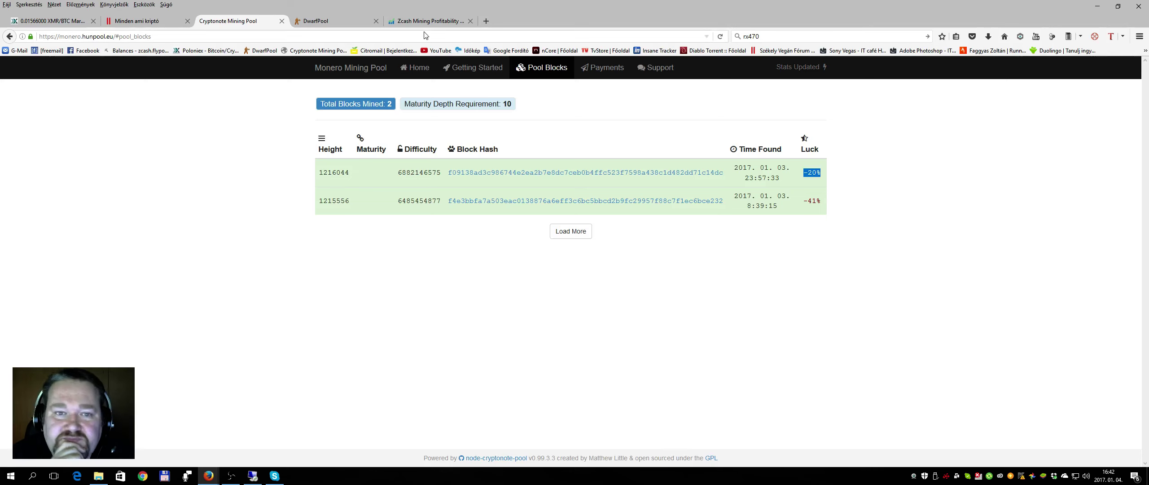
- View the pool's connection details, then return to its home page and highlight the estimated block interval and the connected miners
left_click(473, 68)
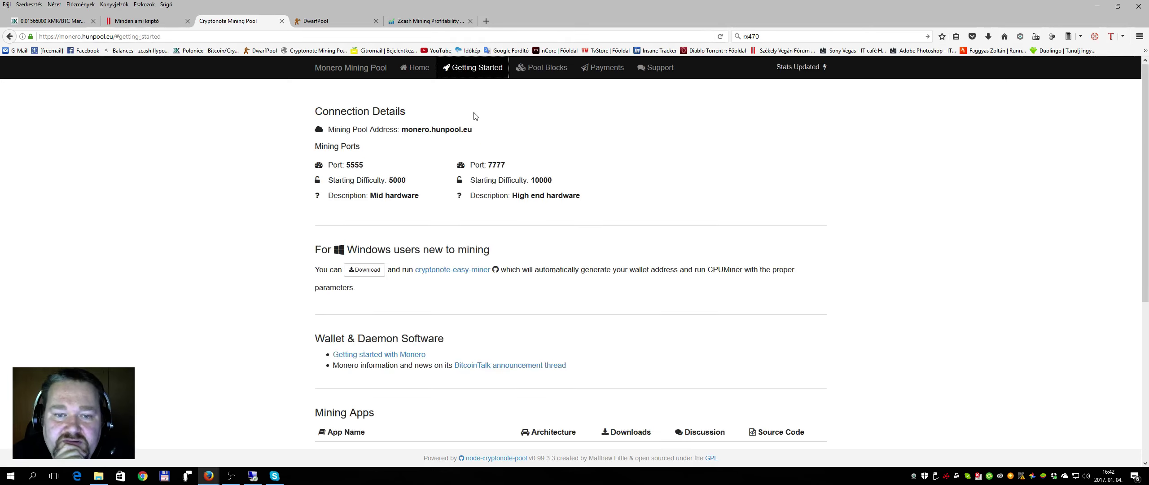
left_click(415, 67)
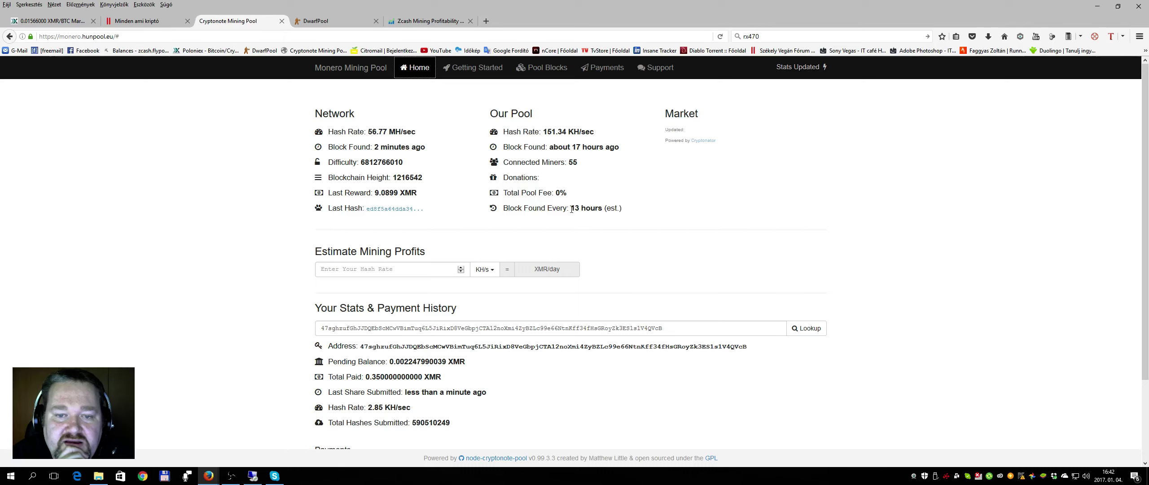
left_click_drag(570, 208, 597, 208)
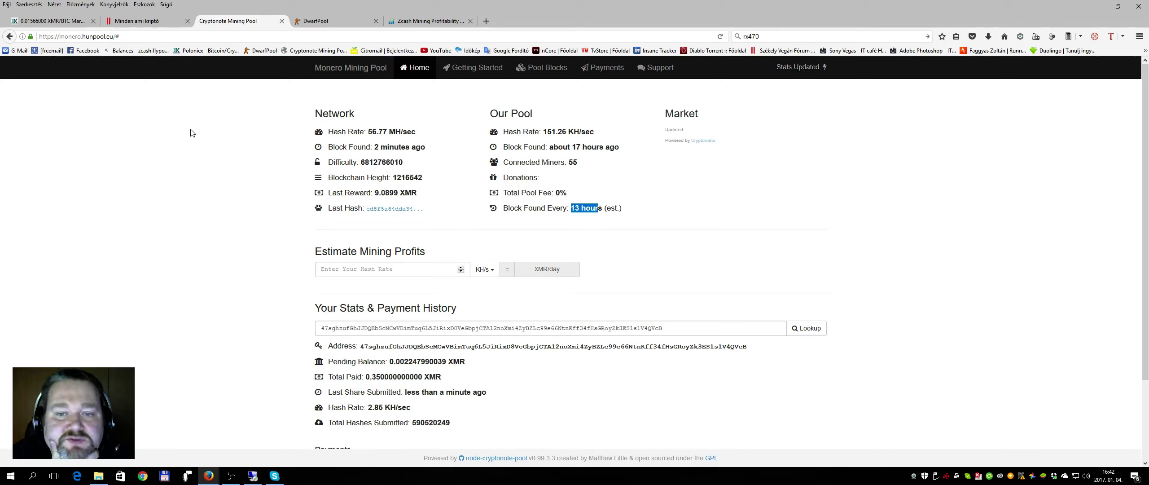
double_click(570, 163)
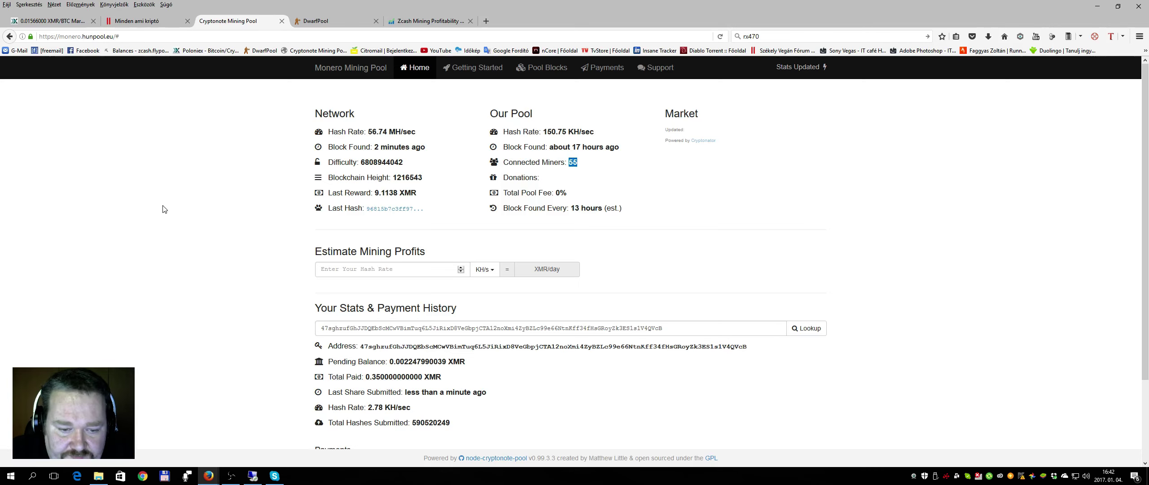
scroll(165, 206, "down", 2)
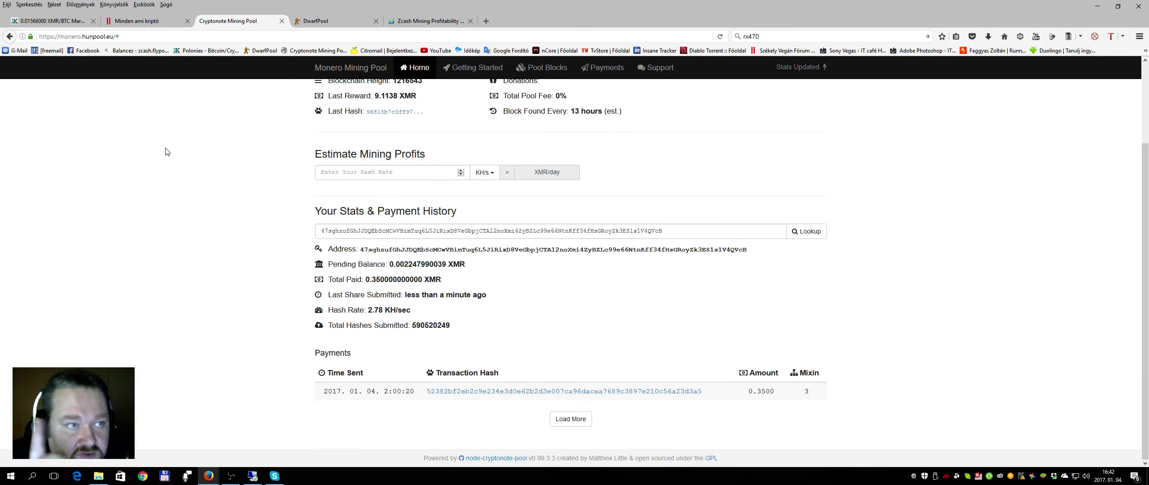
- Switch to the Székely Vegán Fórum page, go to the forum's main index and look through its categories down to Tech
left_click(133, 21)
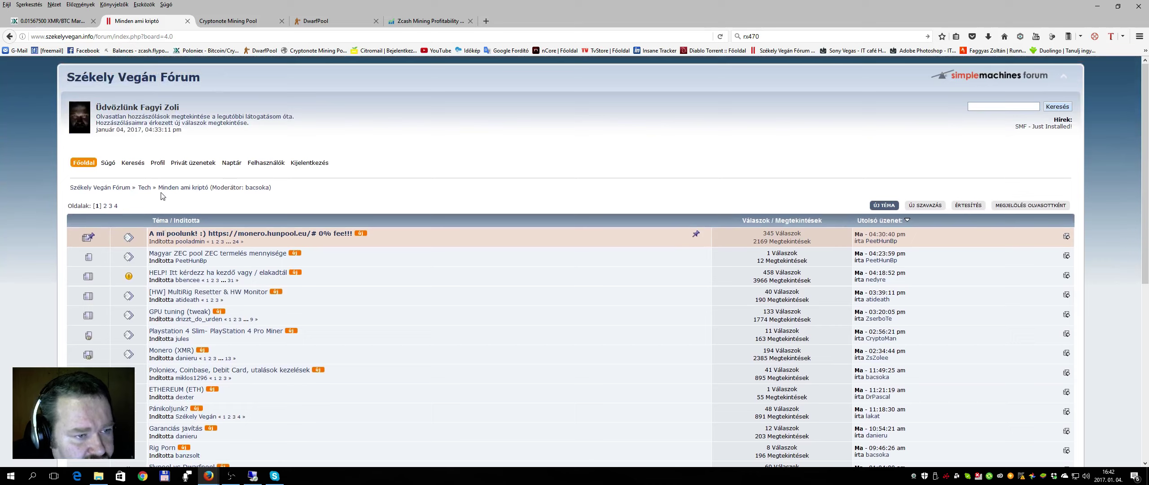
left_click(108, 188)
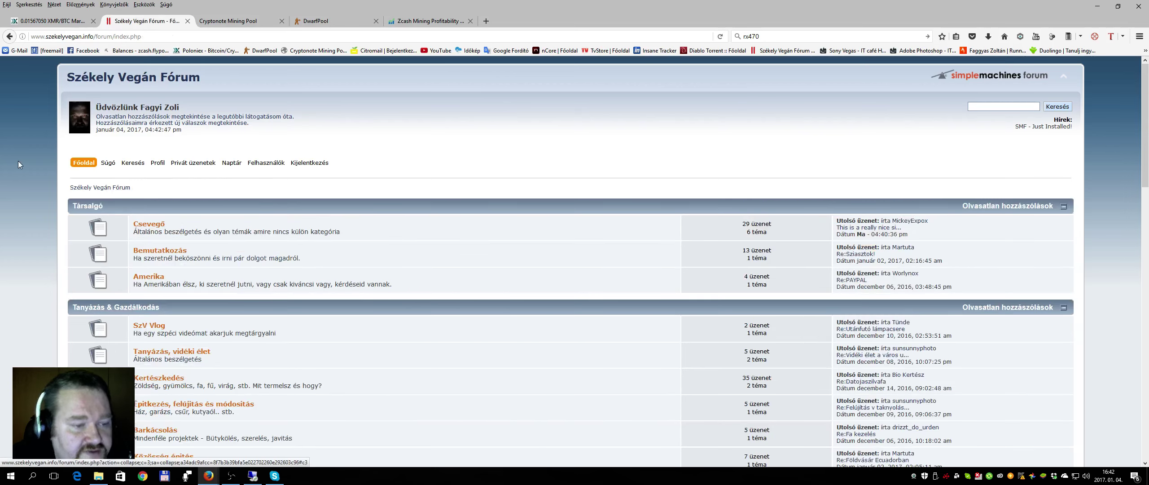
scroll(28, 166, "down", 5)
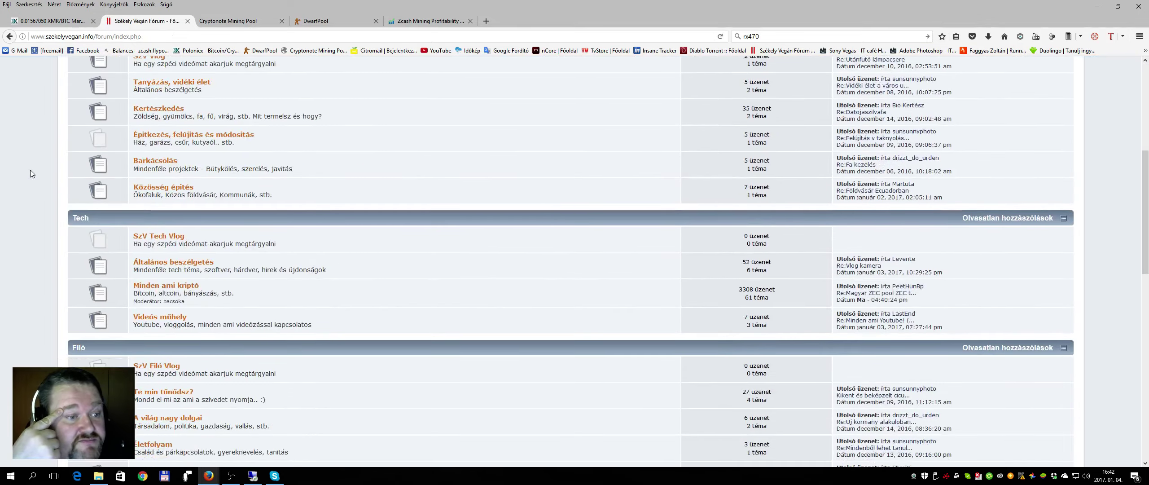
scroll(31, 170, "up", 5)
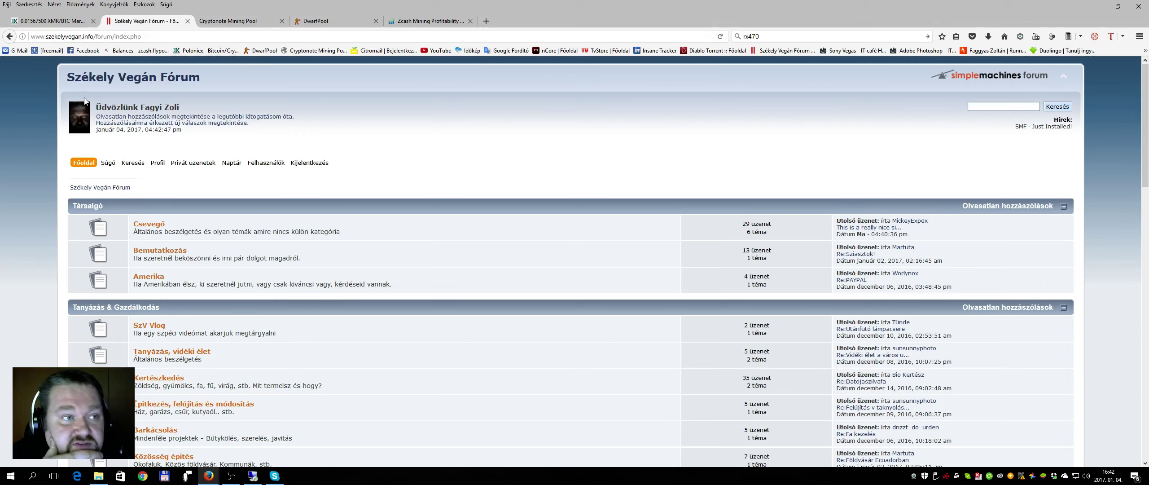
scroll(90, 114, "down", 5)
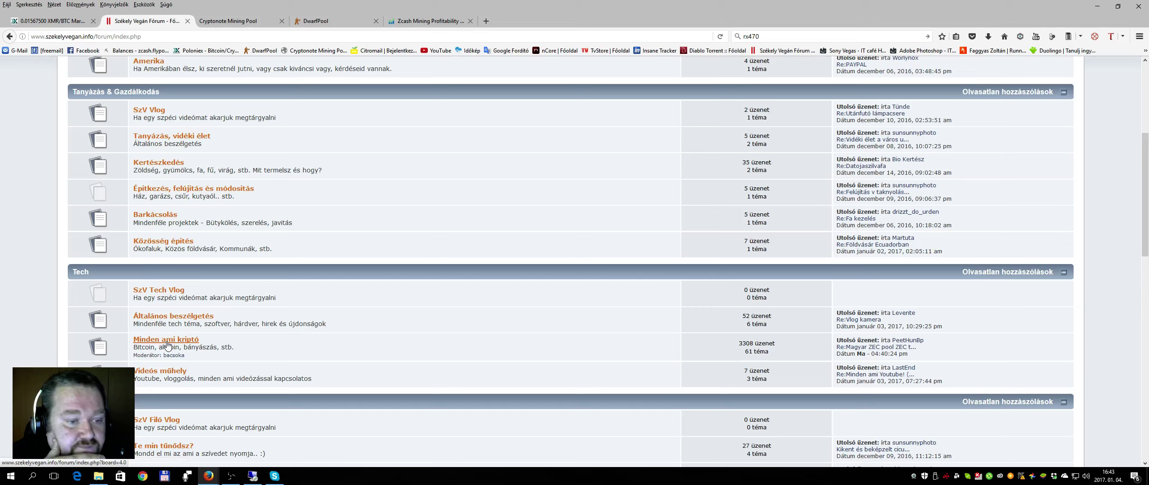
- Open the Minden ami kriptó board and its pinned topic about the 0% fee monero.hunpool.eu pool
key("alt+Tab")
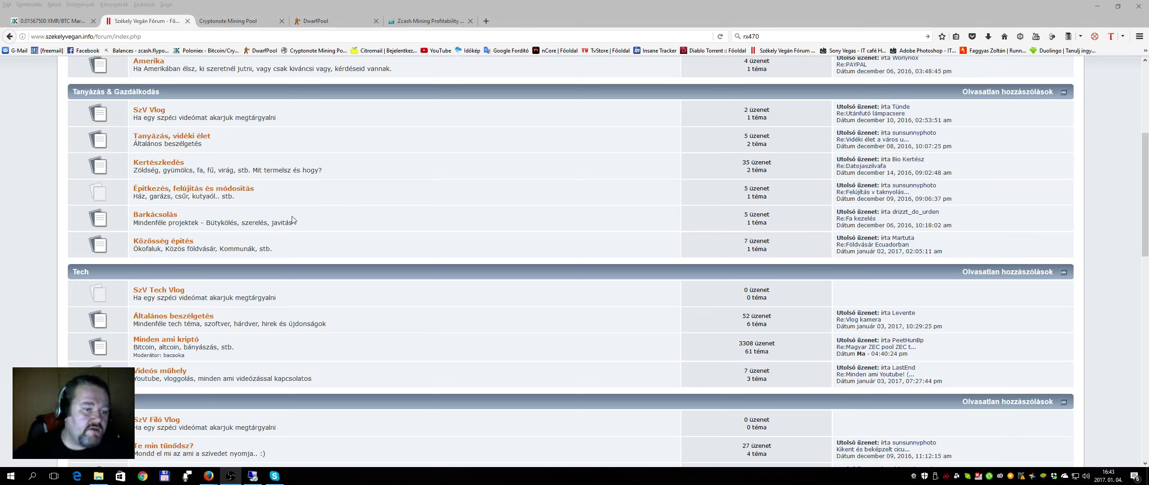
left_click(152, 344)
left_click(151, 344)
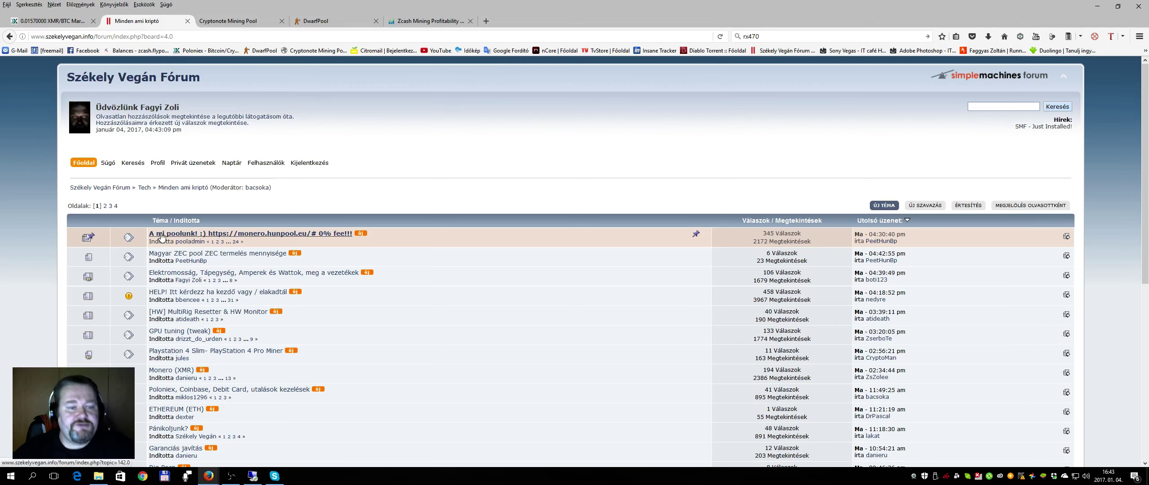
left_click(160, 234)
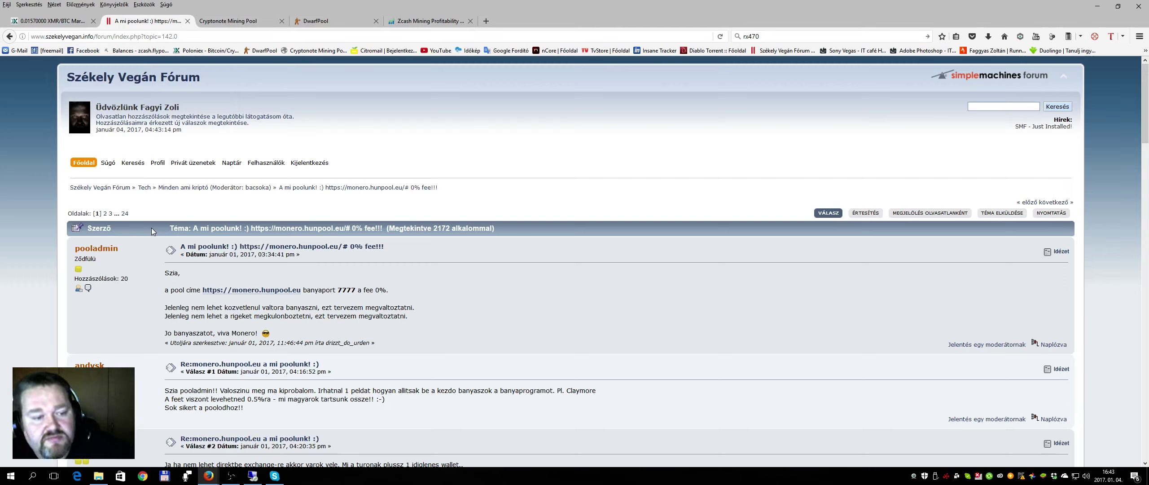
- Skim the pool topic's first posts, then open its page 24 followed by page 23
scroll(190, 270, "down", 10)
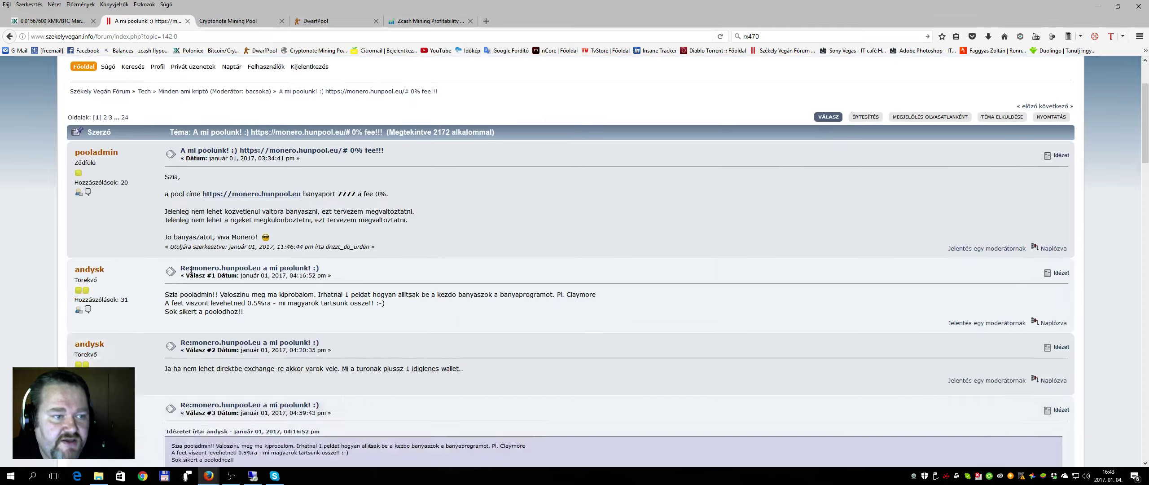
scroll(191, 269, "up", 10)
left_click(124, 213)
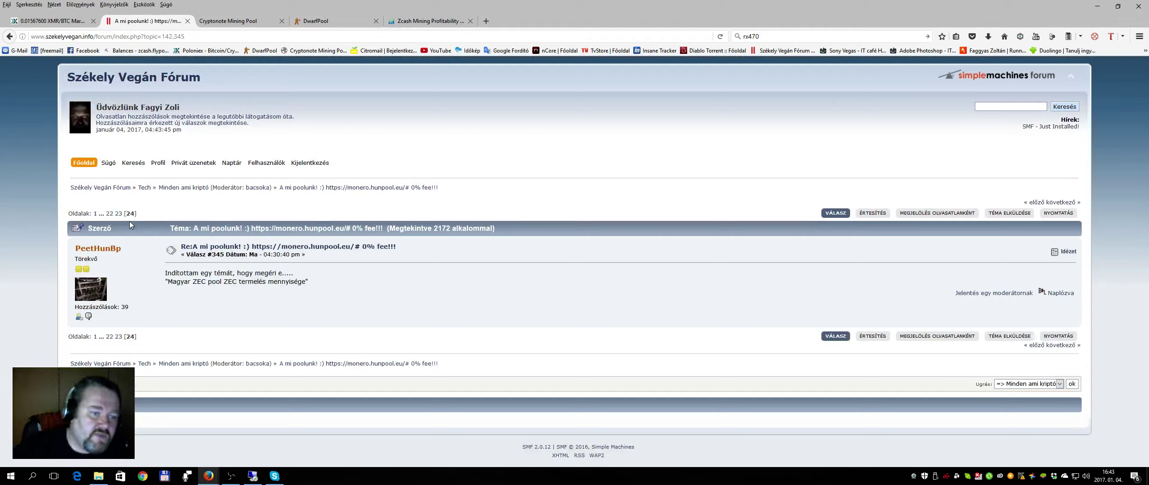
left_click(119, 337)
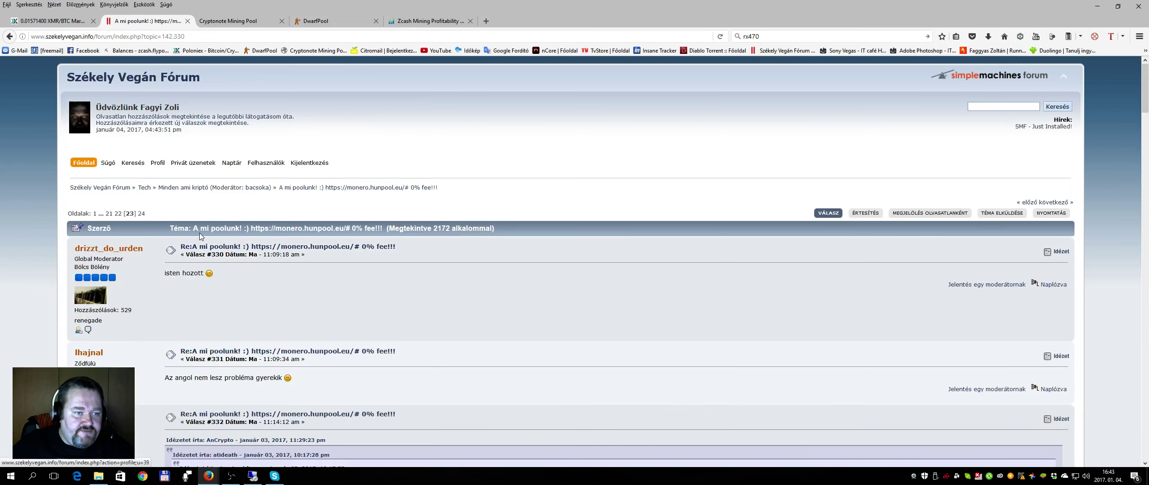
- Read through the replies on page 23 of the pool topic, including the discussion about a ZEC pool
scroll(206, 281, "down", 15)
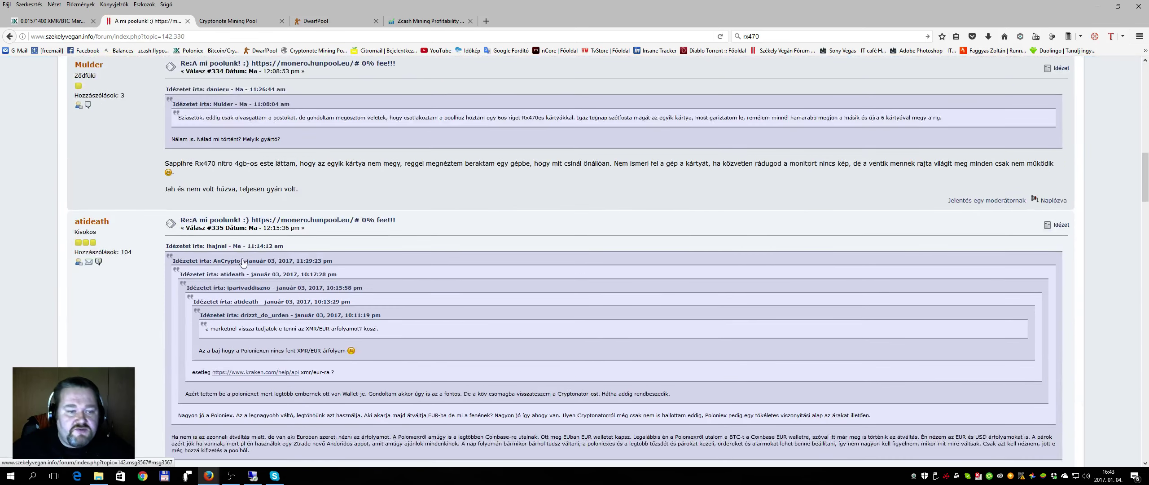
scroll(376, 277, "down", 7)
scroll(376, 278, "down", 3)
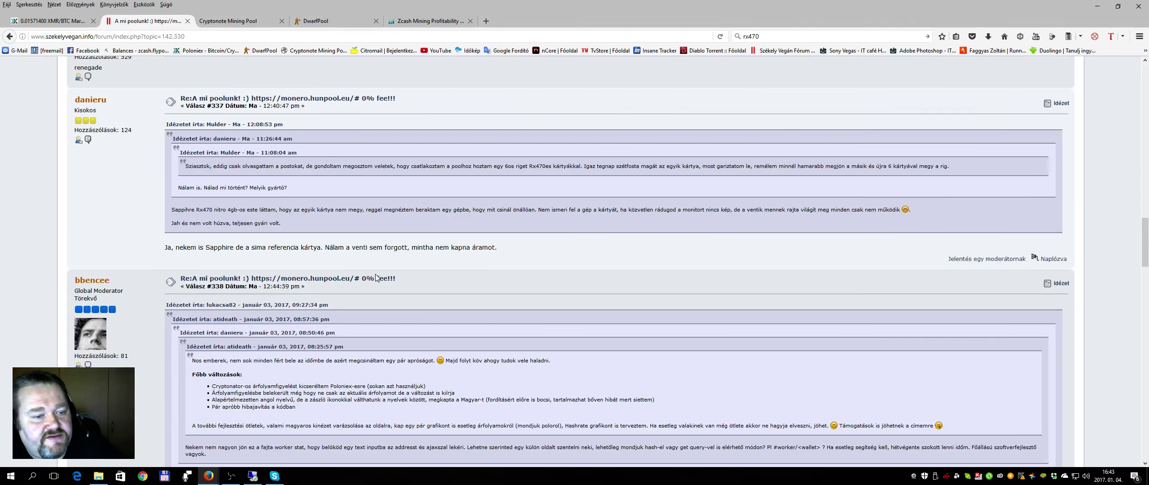
scroll(376, 278, "down", 18)
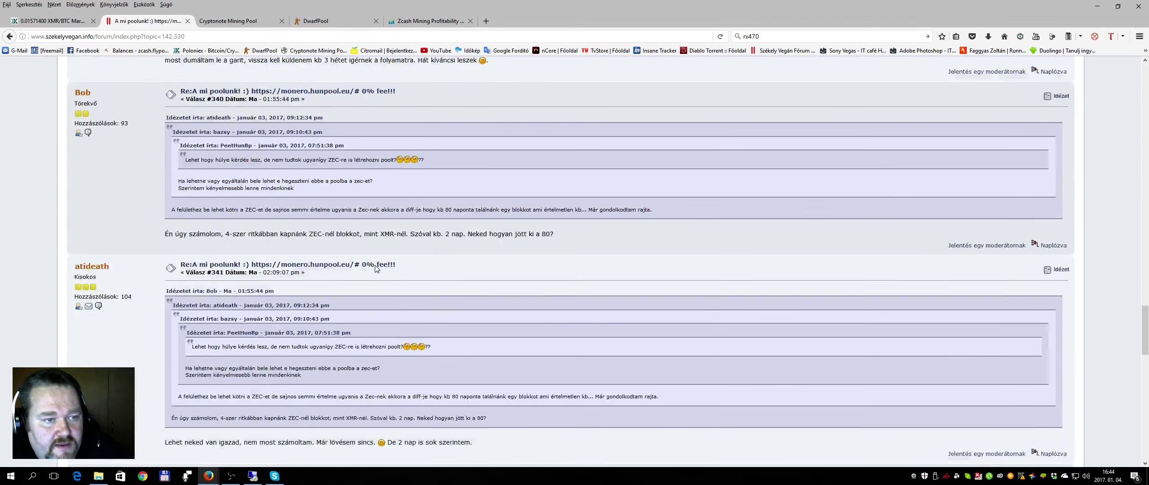
scroll(376, 268, "down", 15)
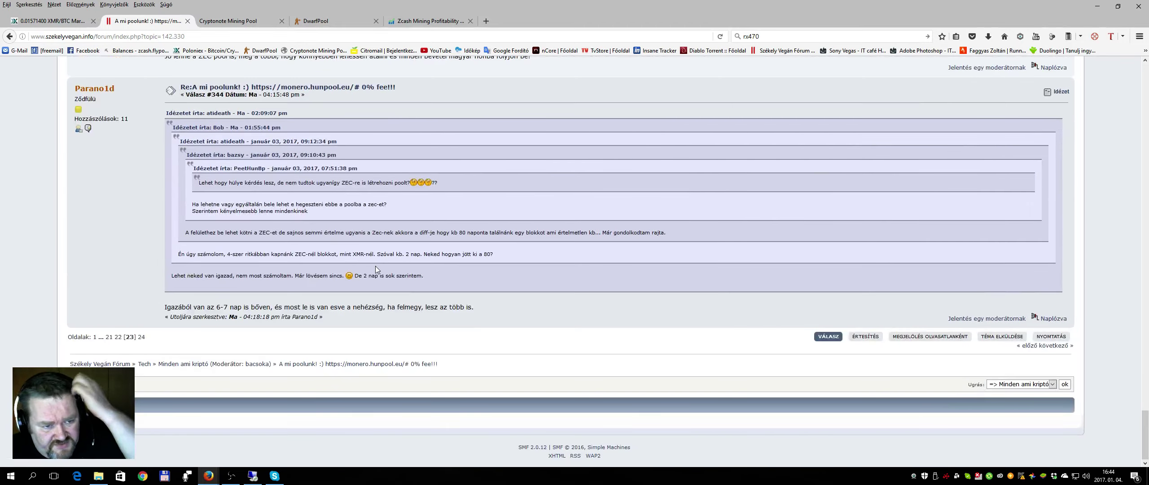
scroll(370, 261, "up", 20)
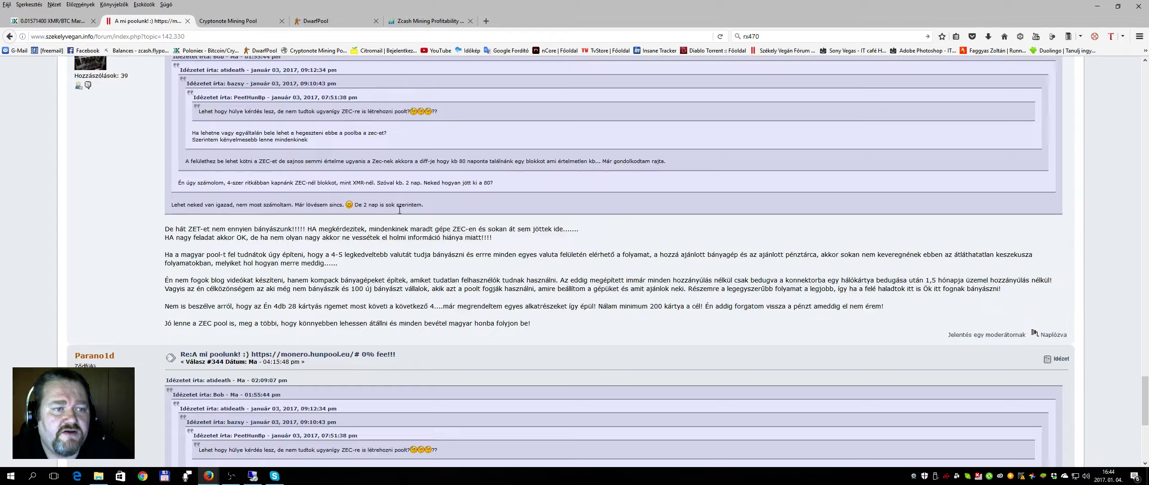
scroll(162, 155, "up", 15)
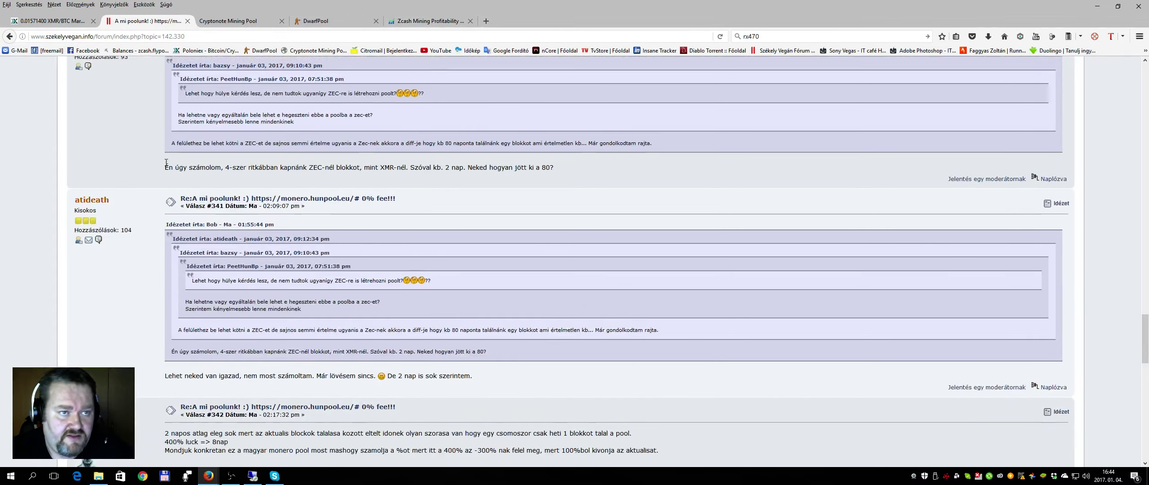
scroll(158, 147, "up", 10)
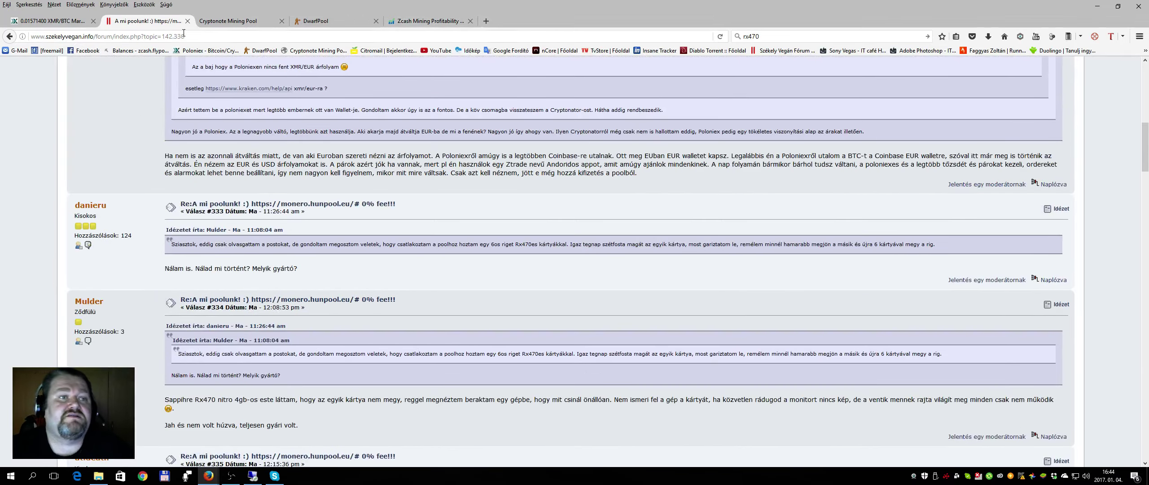
- Check the pool statistics page again, return to the Remote Desktop session and close the pool batch file in Notepad
left_click(215, 19)
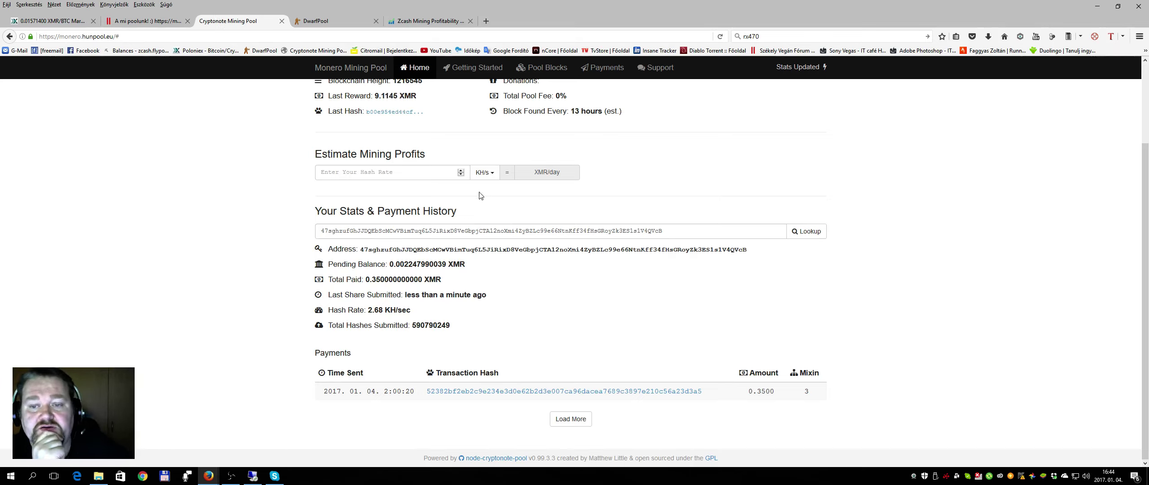
left_click(253, 475)
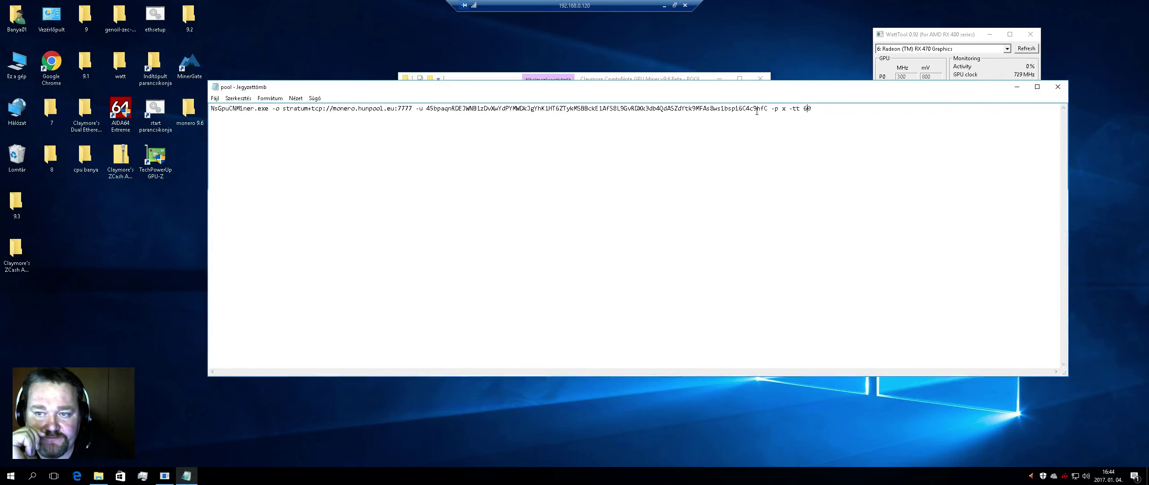
left_click(1057, 88)
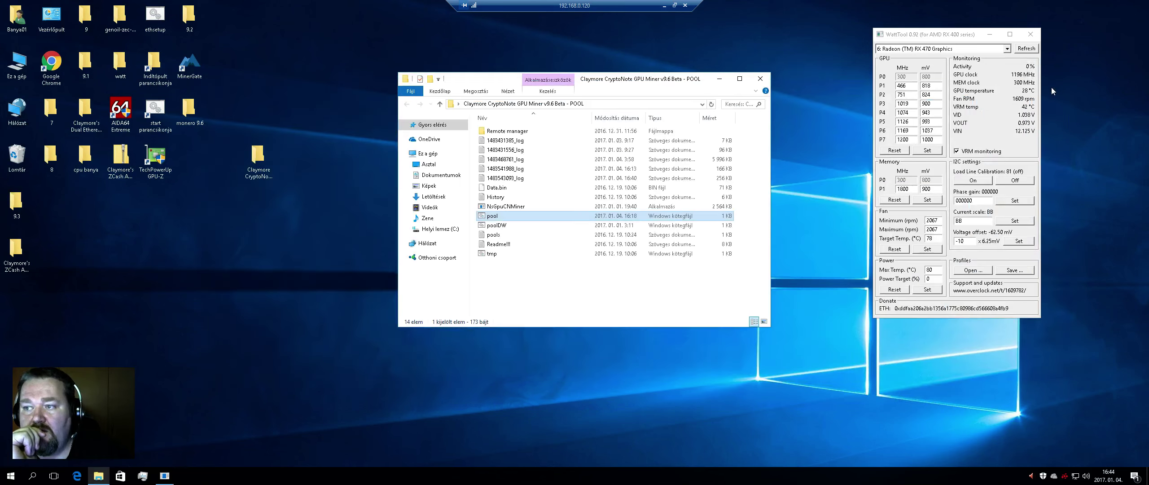
- Switch back to the browser and review the Monero pool's home statistics and the wallet address used for the payment history lookup
left_click(663, 5)
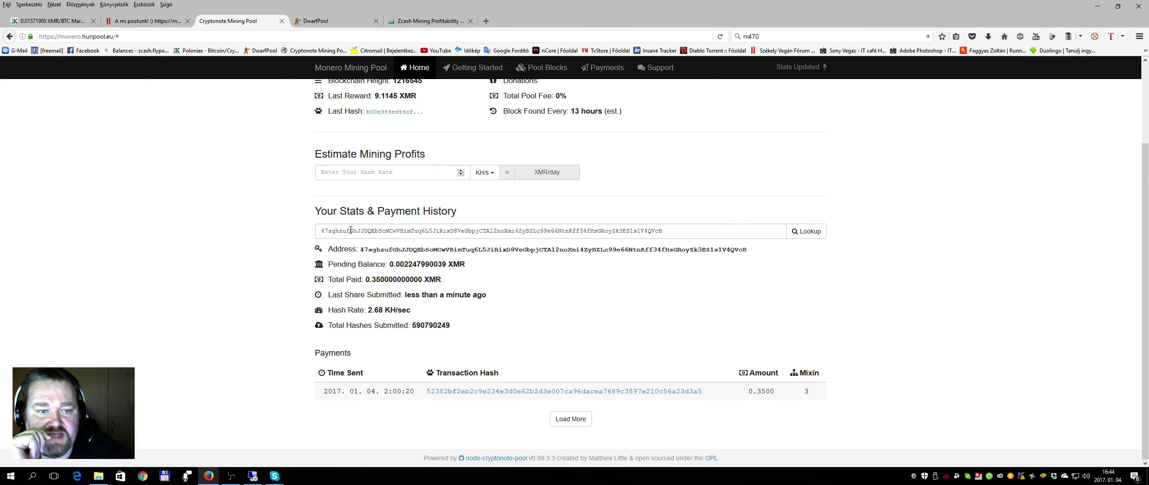
scroll(247, 264, "up", 4)
middle_click(212, 252)
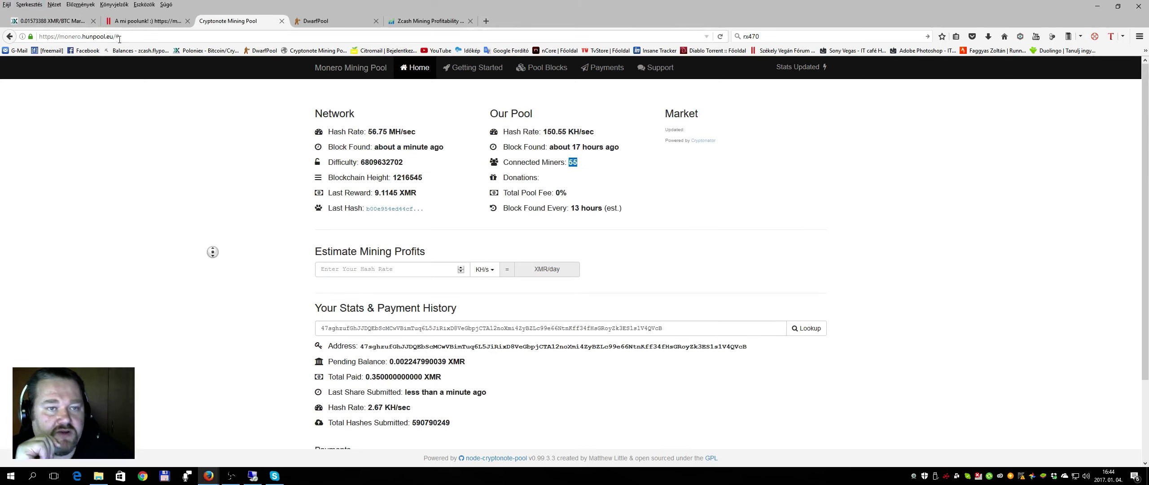
left_click(417, 68)
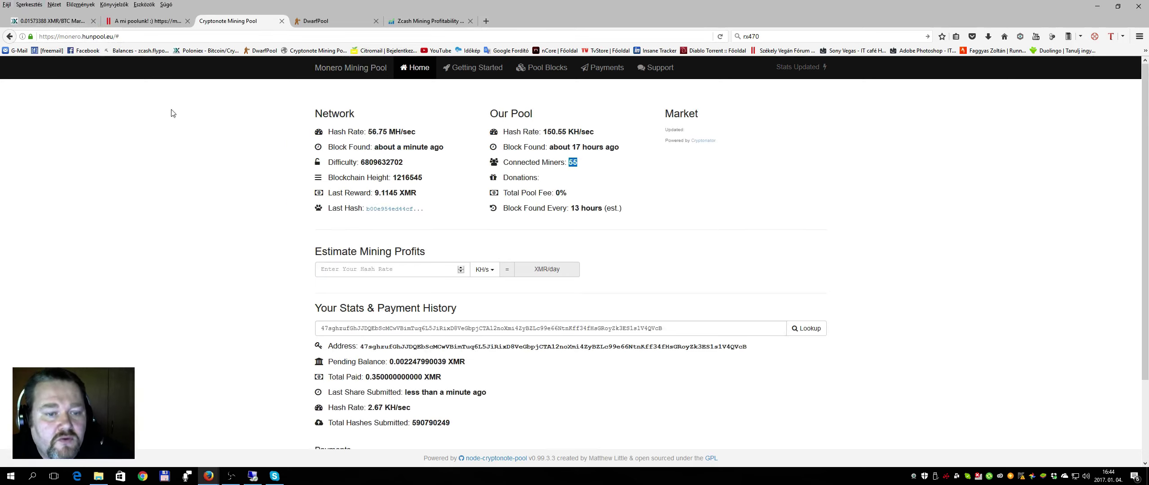
scroll(224, 175, "down", 2)
left_click_drag(715, 231, 102, 250)
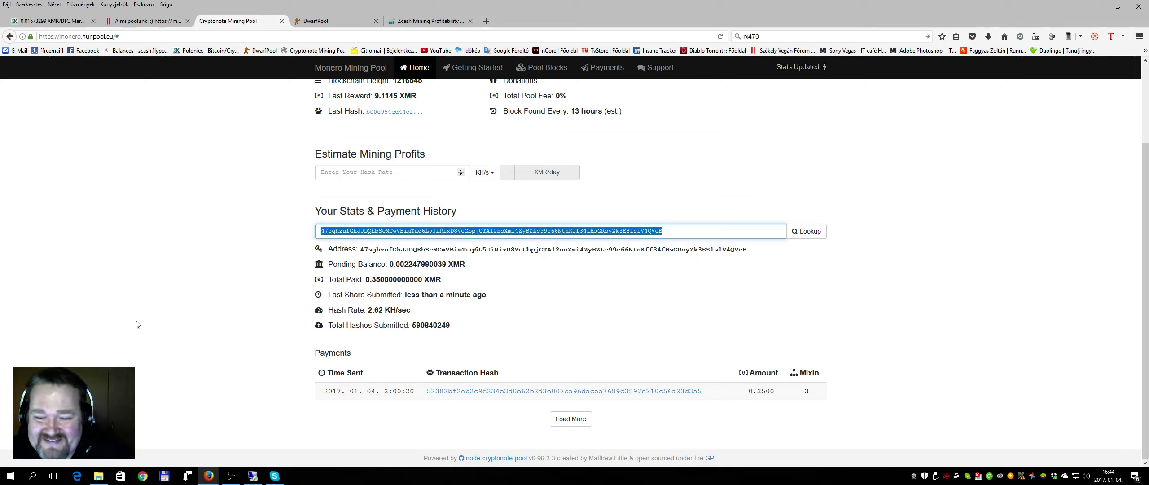
scroll(138, 324, "up", 2)
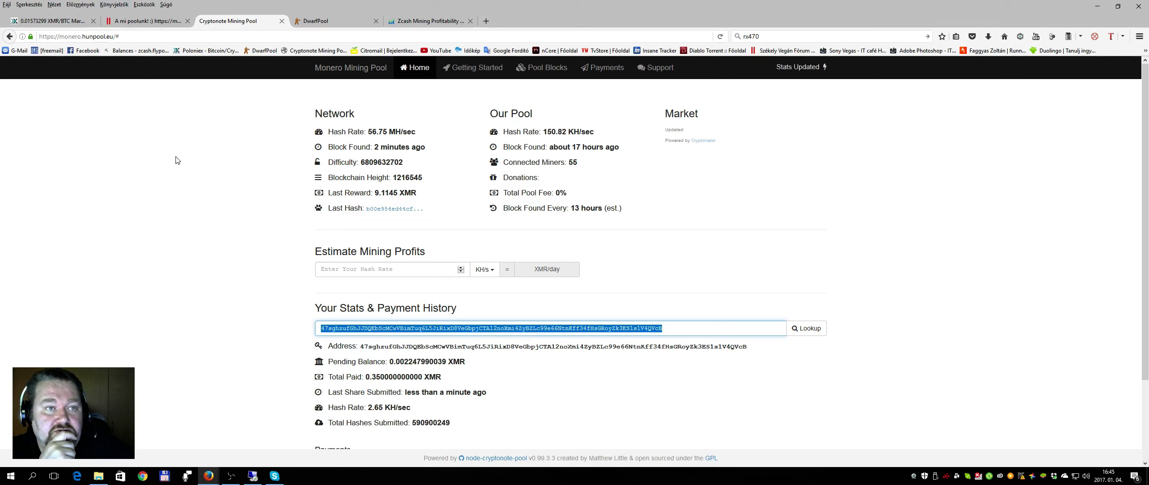
- Close the hunpool statistics page, open DwarfPool's Monero page from its altcoins list and go to the Worker Stats search
left_click(281, 21)
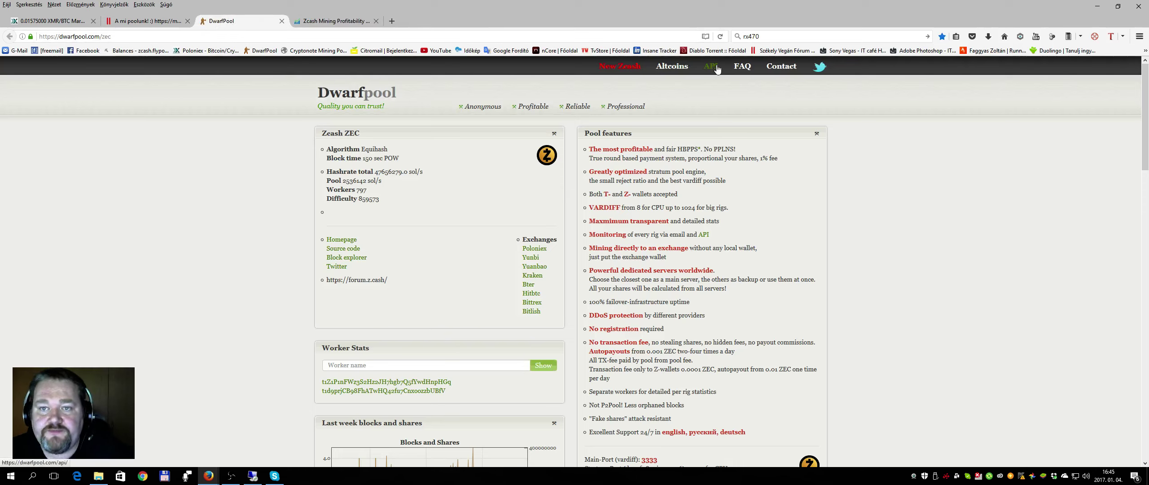
left_click(680, 71)
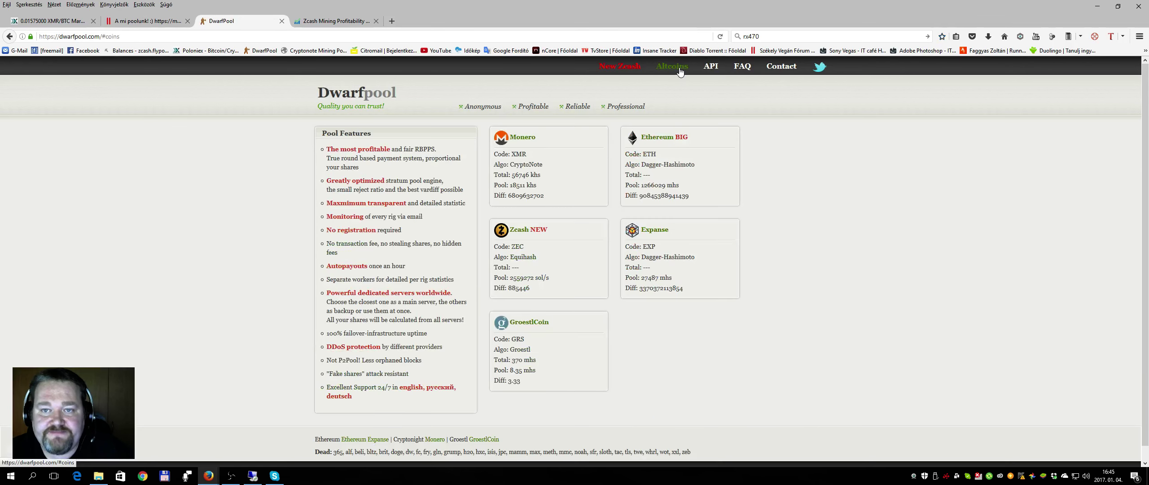
left_click(522, 136)
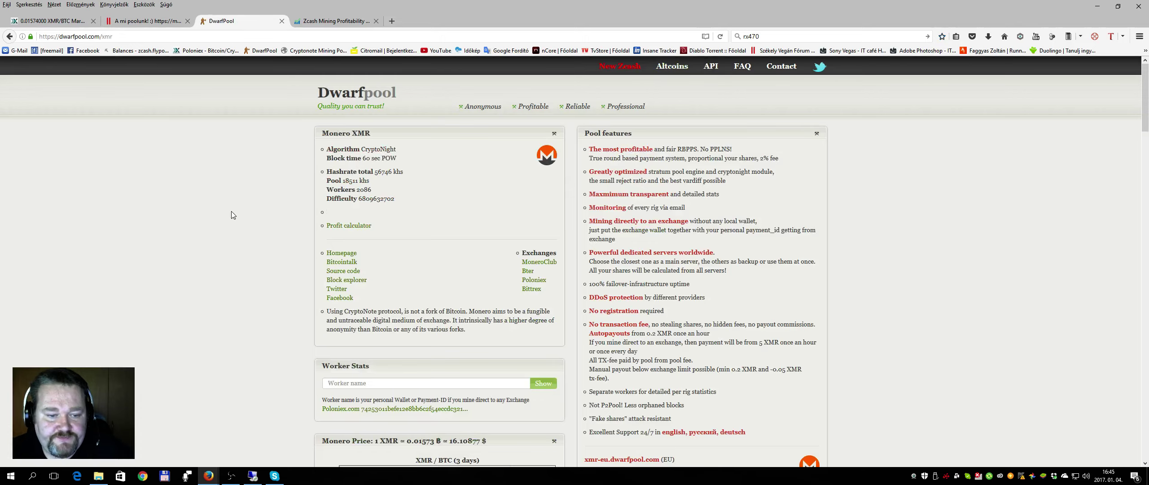
scroll(232, 212, "down", 5)
scroll(232, 217, "up", 2)
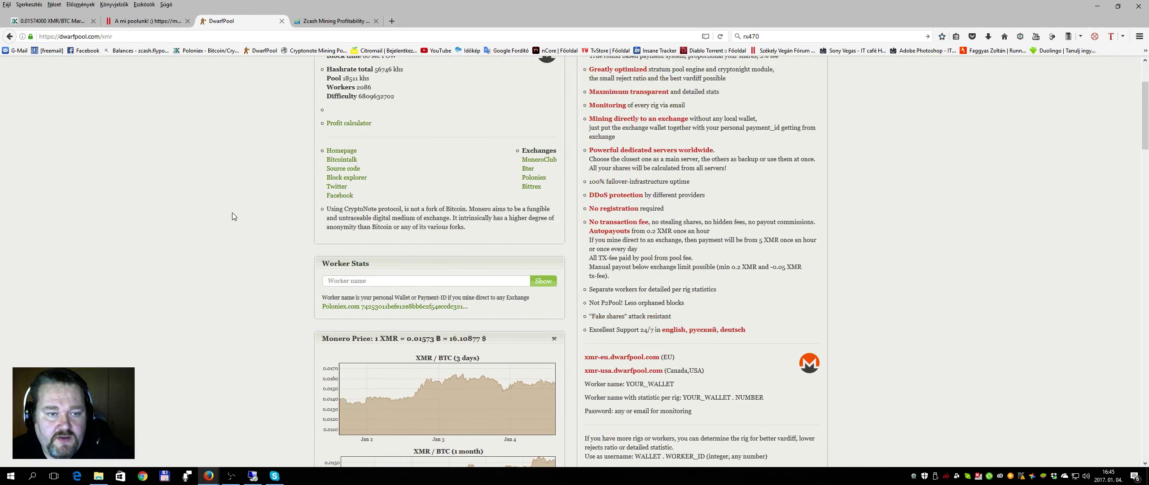
left_click(359, 282)
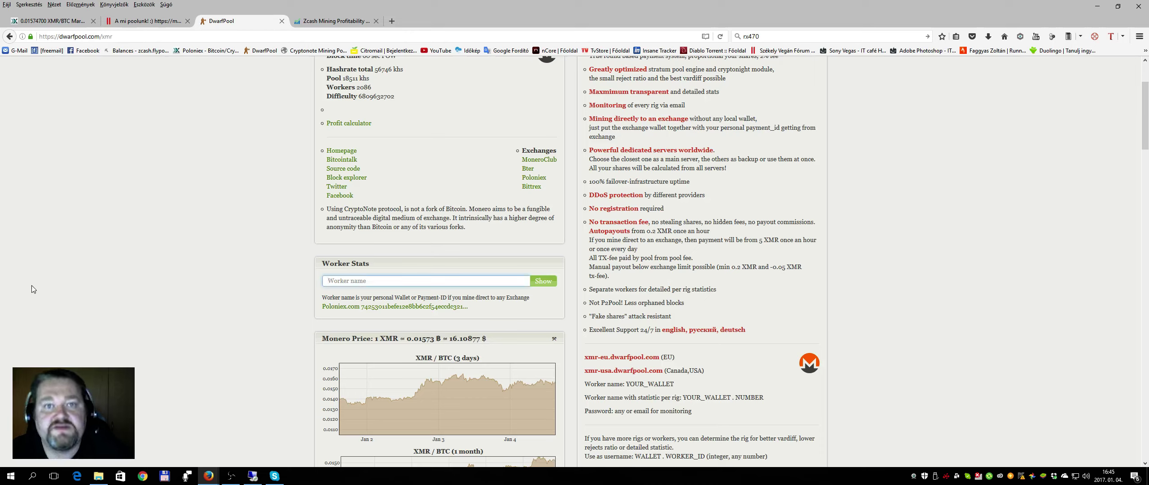
- Open the Deposits & Withdrawals page on Poloniex and list the coins with zero balances too
left_click(60, 21)
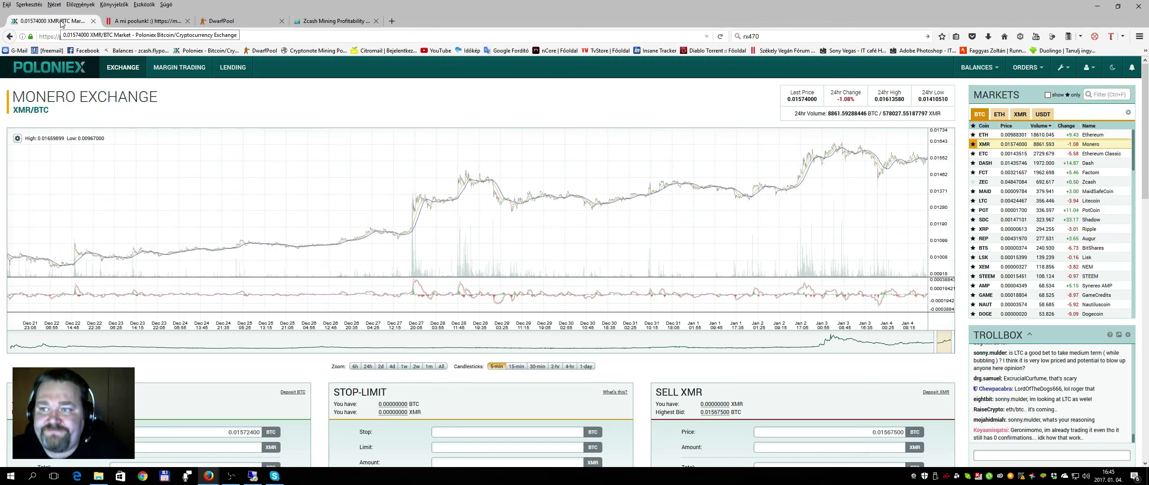
mouse_move(980, 68)
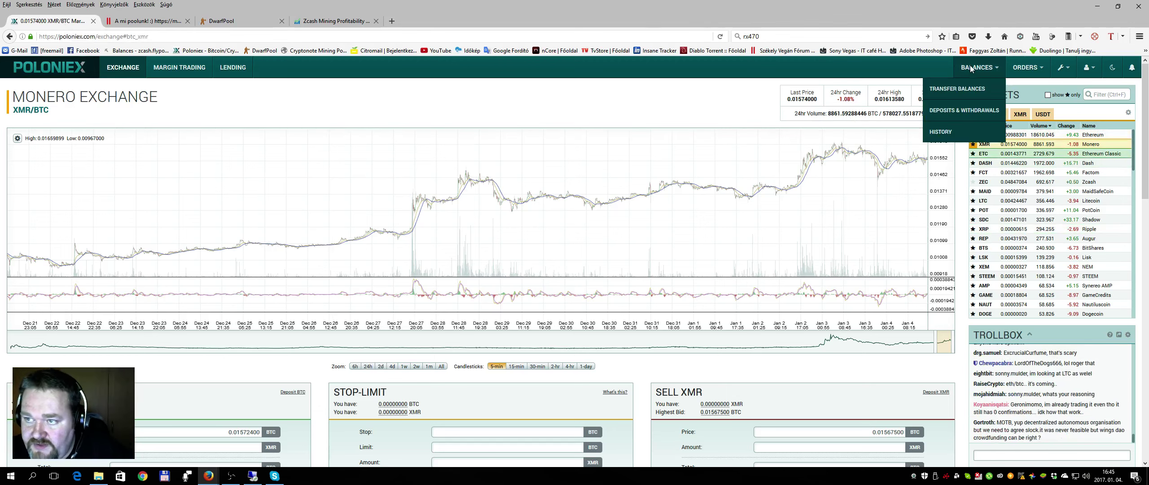
left_click(960, 112)
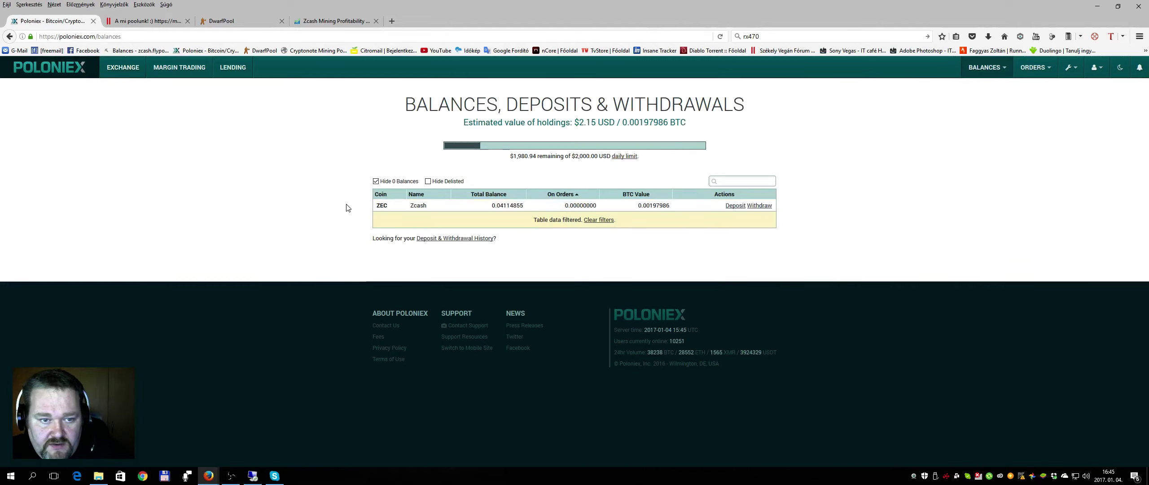
left_click(376, 182)
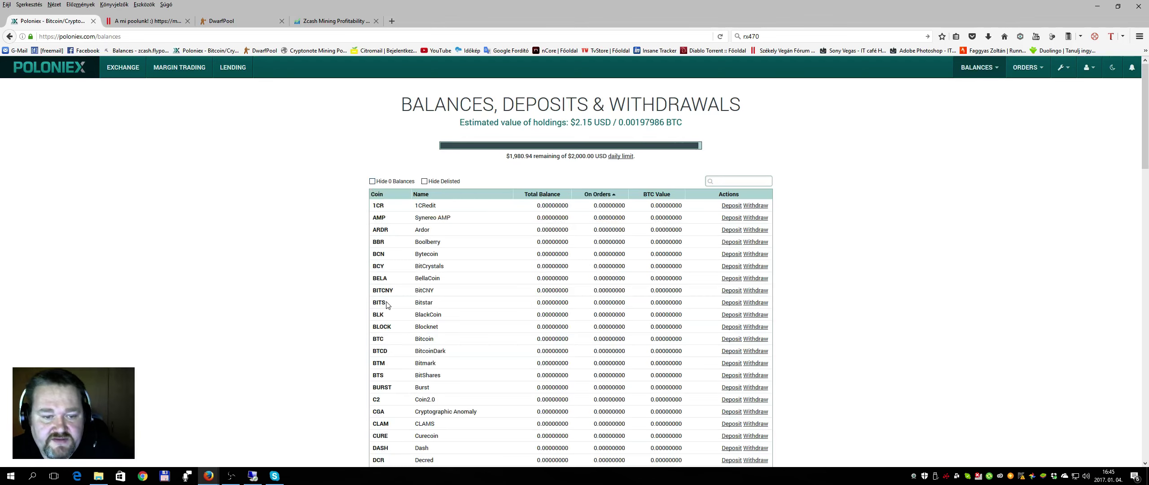
- Open the deposit details for Monero (XMR) in the balance list, highlight the payment ID and reveal the deposit address
scroll(388, 304, "down", 10)
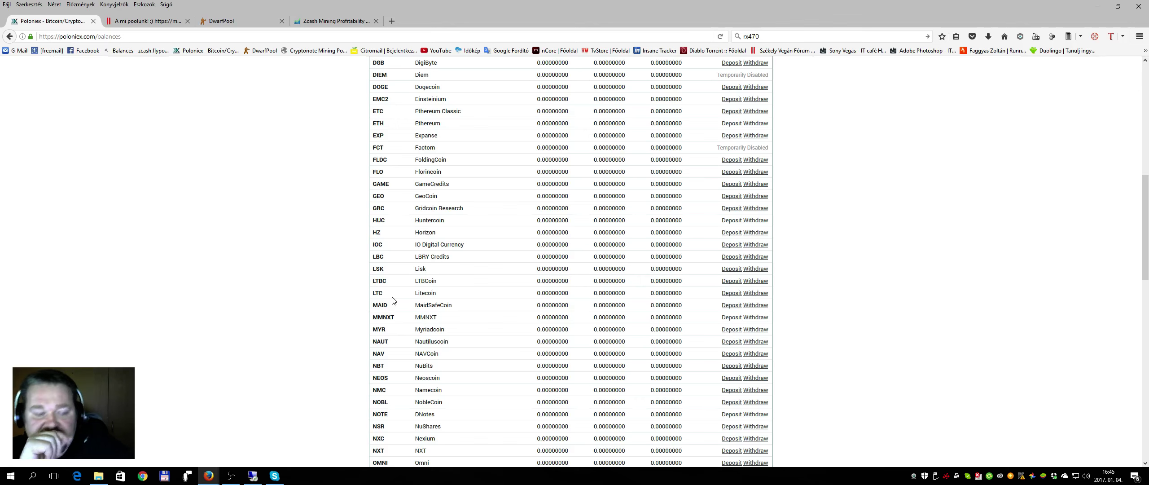
scroll(397, 297, "down", 3)
scroll(262, 357, "down", 6)
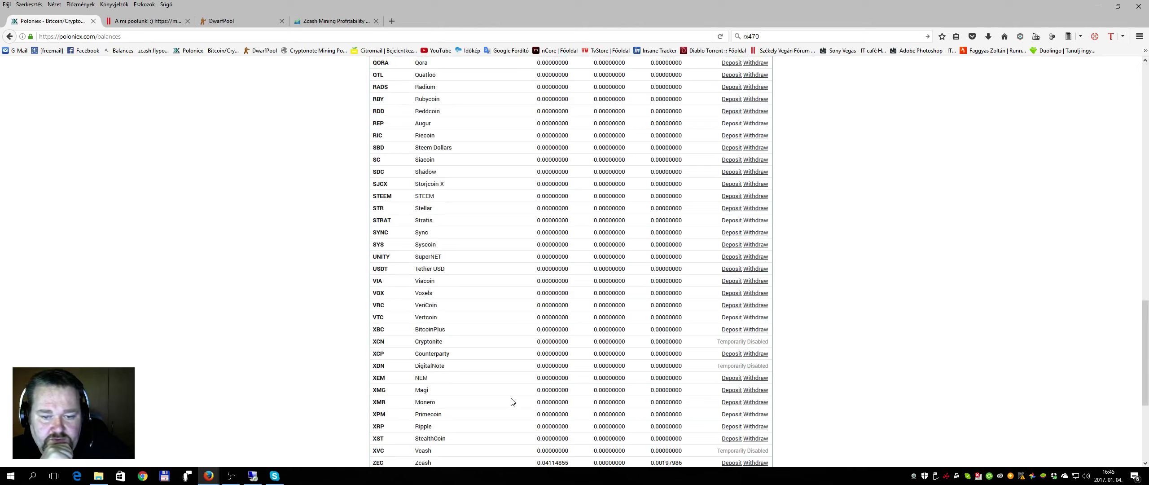
left_click(727, 404)
scroll(292, 234, "down", 5)
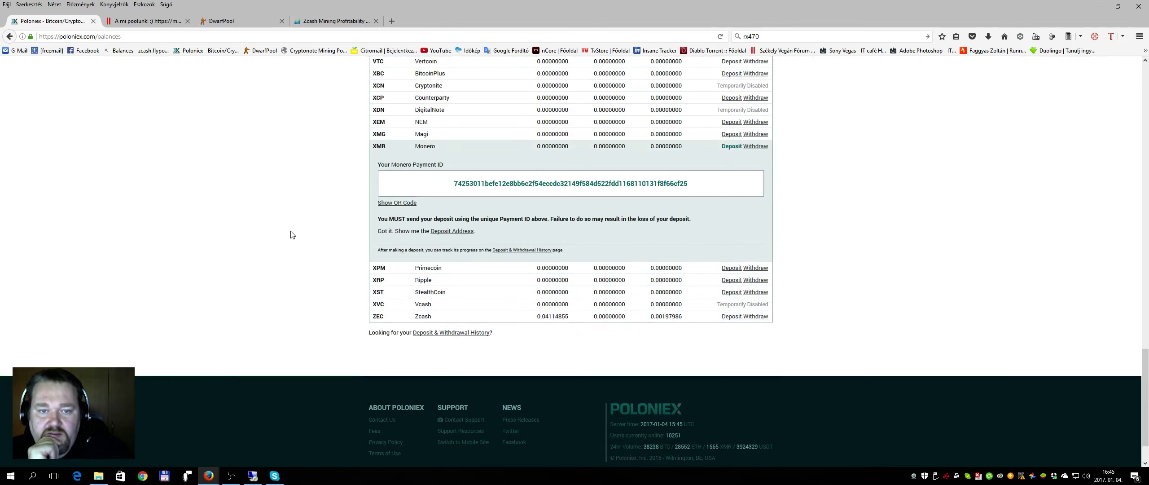
left_click_drag(450, 183, 688, 193)
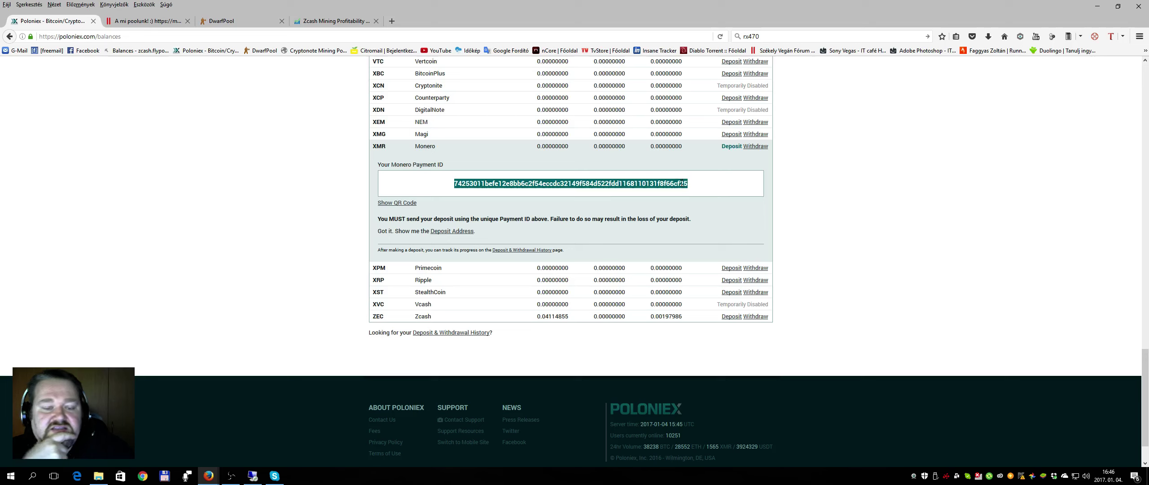
left_click(447, 231)
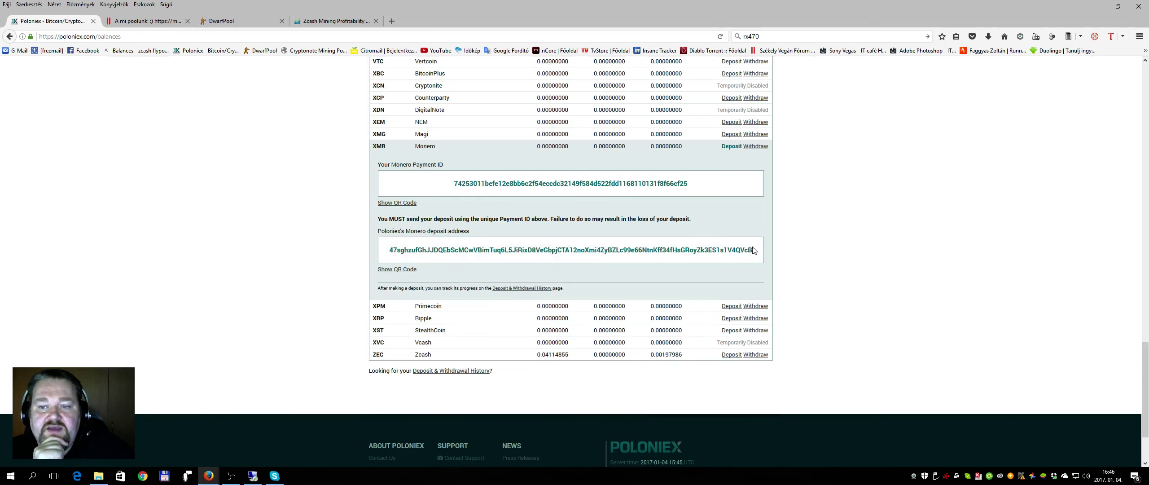
- Copy Poloniex's full Monero deposit address to the clipboard
left_click_drag(754, 249, 389, 246)
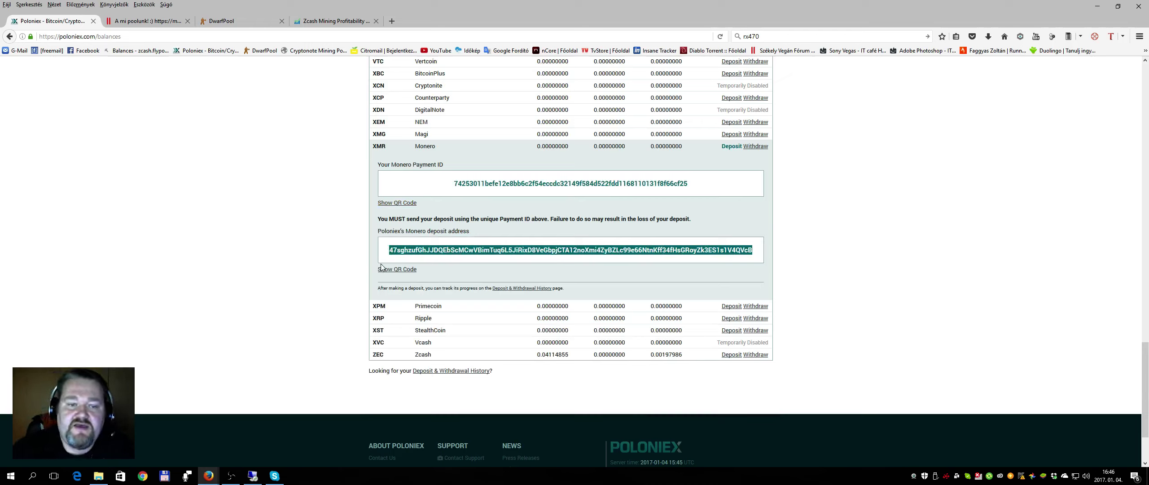
right_click(397, 250)
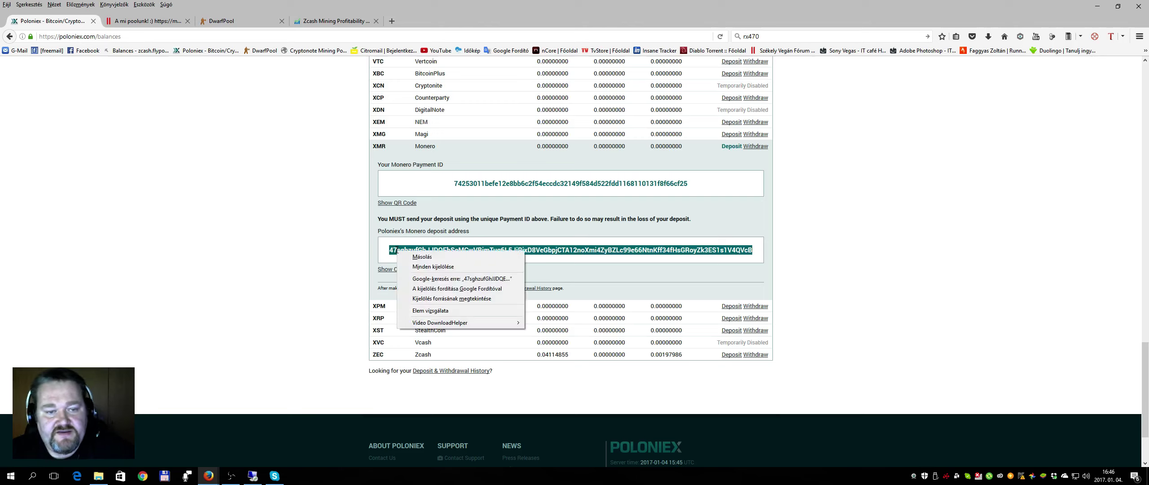
left_click(421, 257)
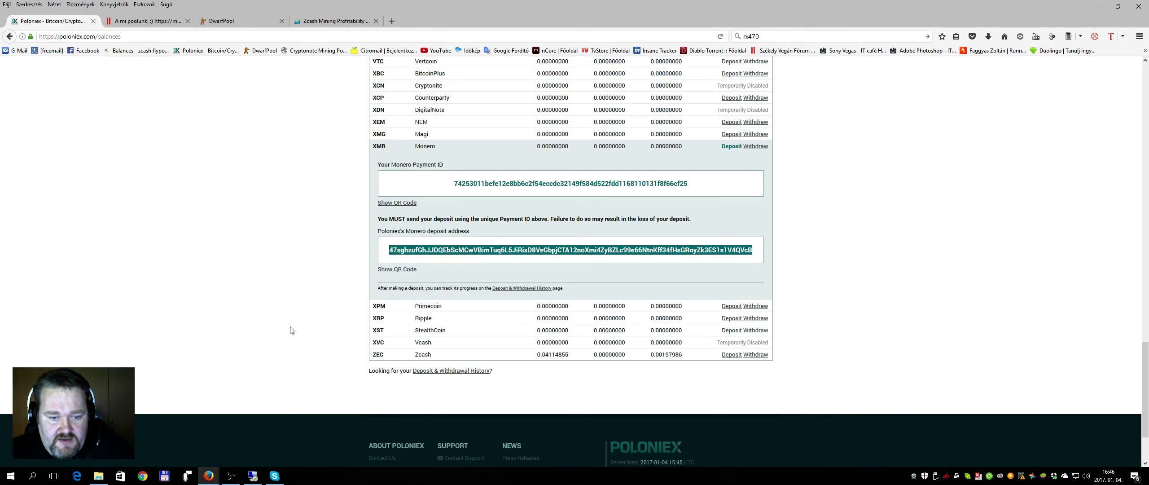
- Switch to the Remote Desktop session and open the poolDW batch file in the Claymore miner folder for editing
left_click(253, 476)
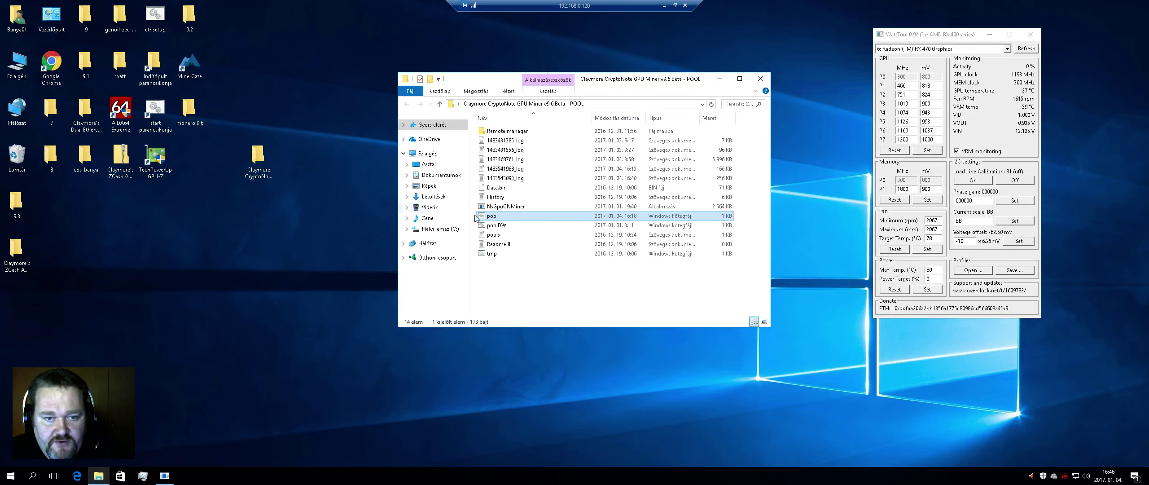
left_click(502, 227)
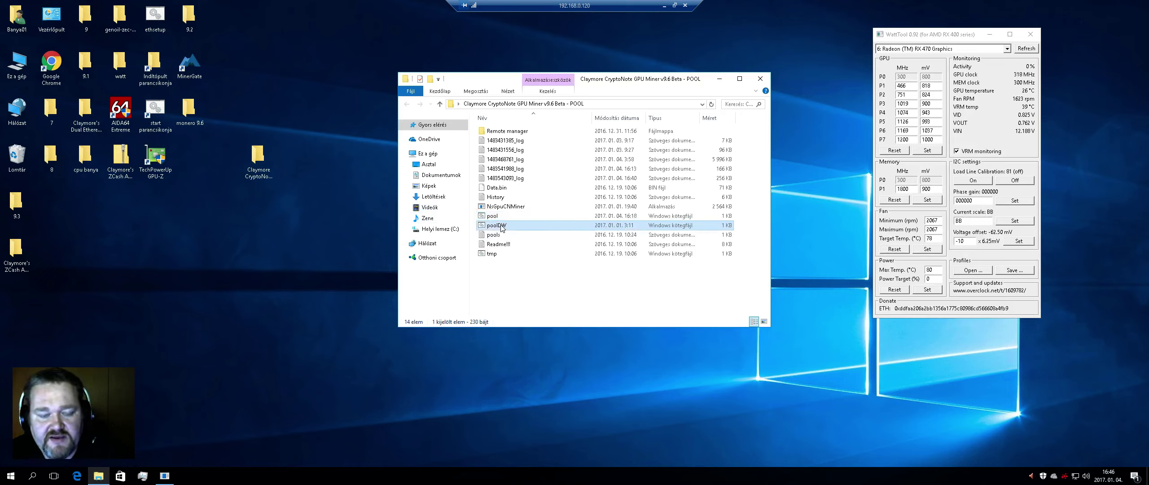
right_click(502, 227)
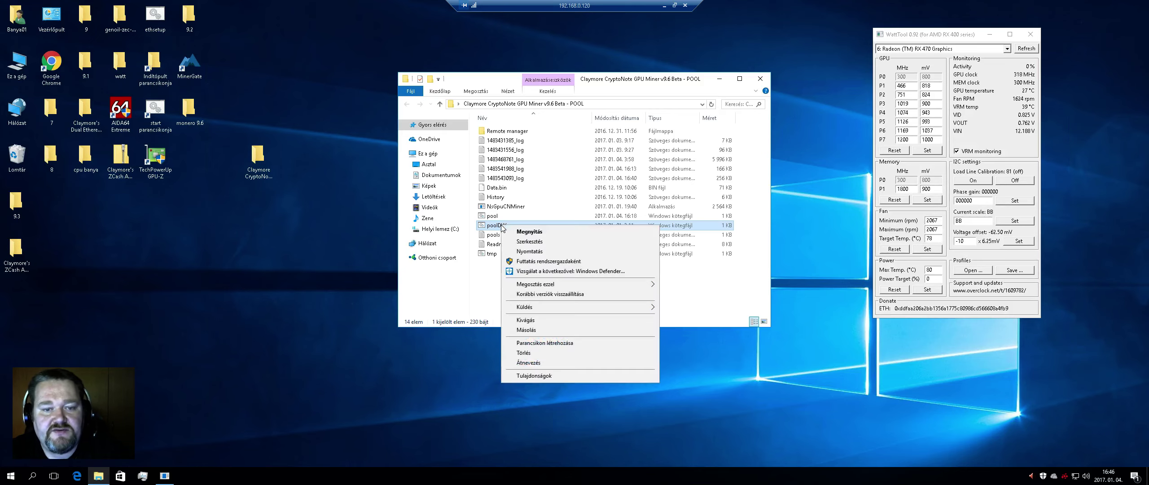
left_click(521, 240)
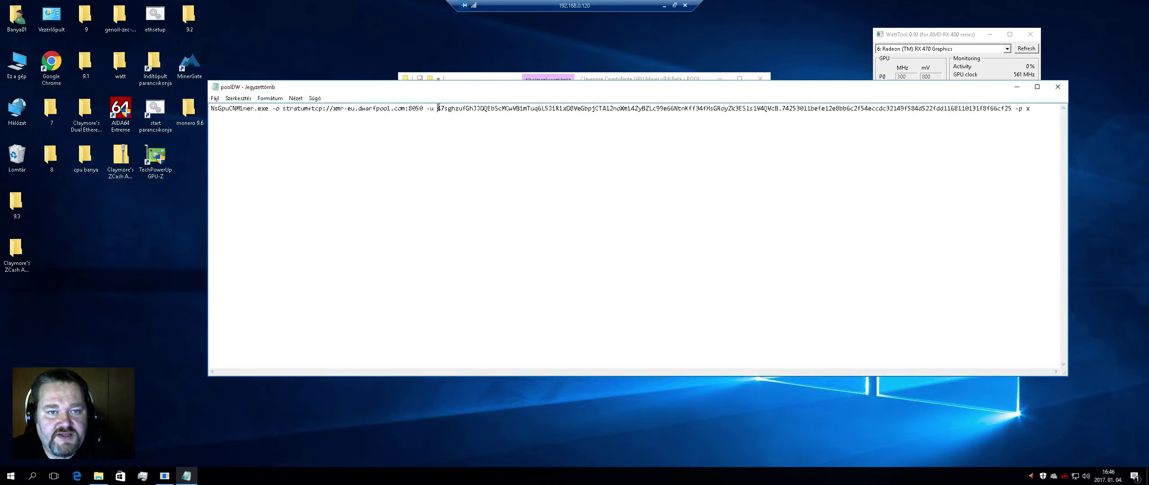
- Go over the miner command in poolDW, highlighting the deposit address after -u and the server xmr-eu.dwarfpool.com:8050
left_click_drag(438, 108, 779, 111)
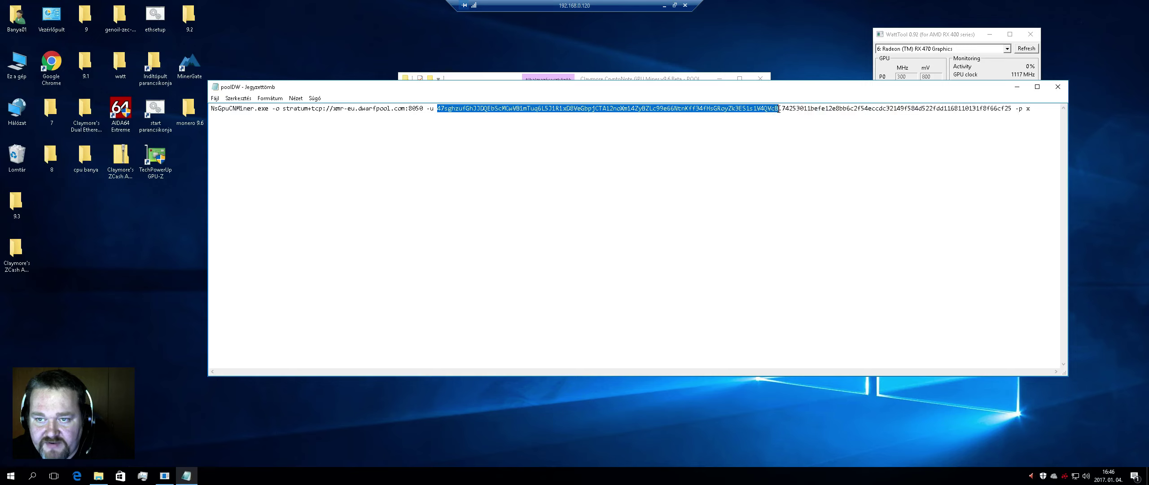
left_click(780, 151)
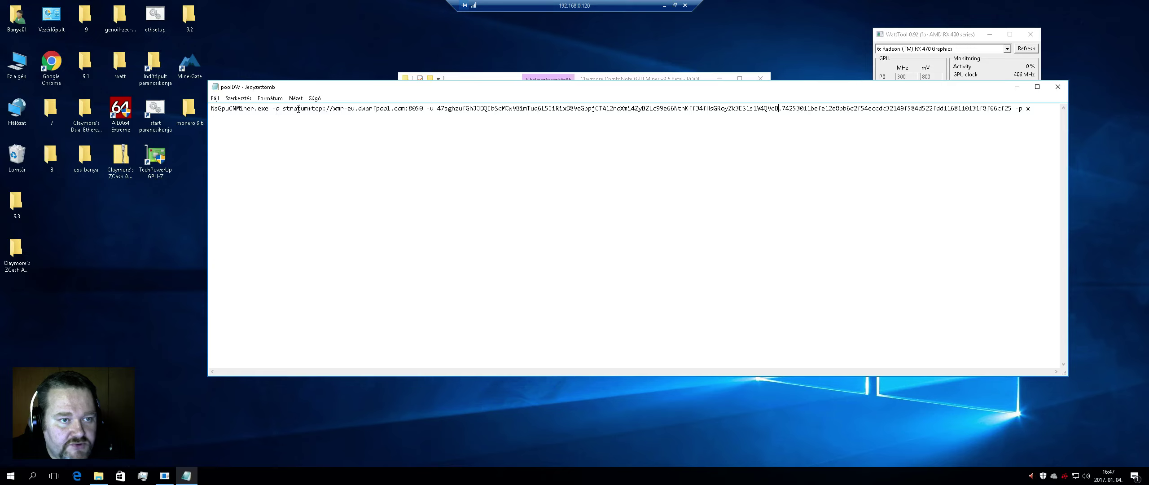
left_click(334, 109)
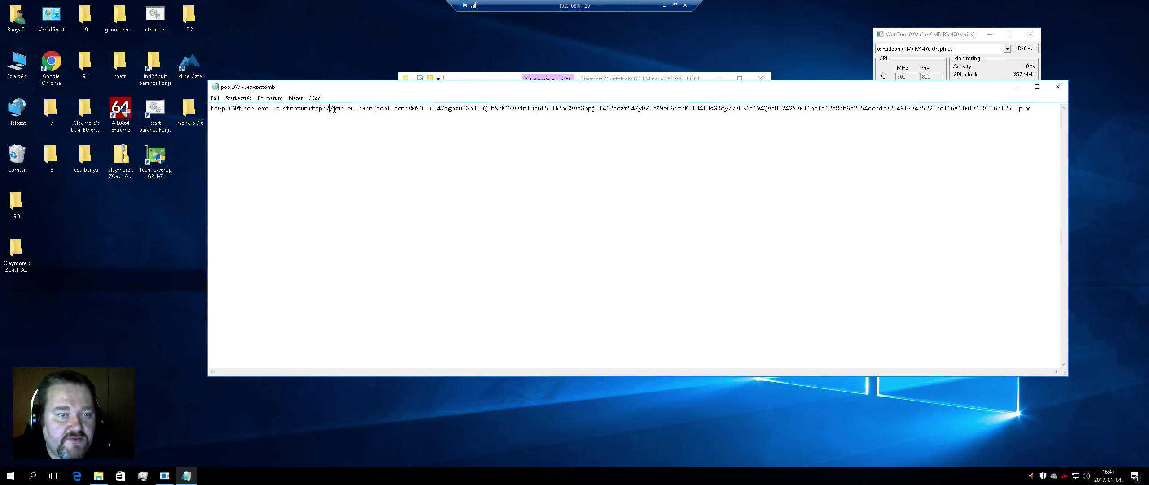
left_click_drag(334, 109, 424, 109)
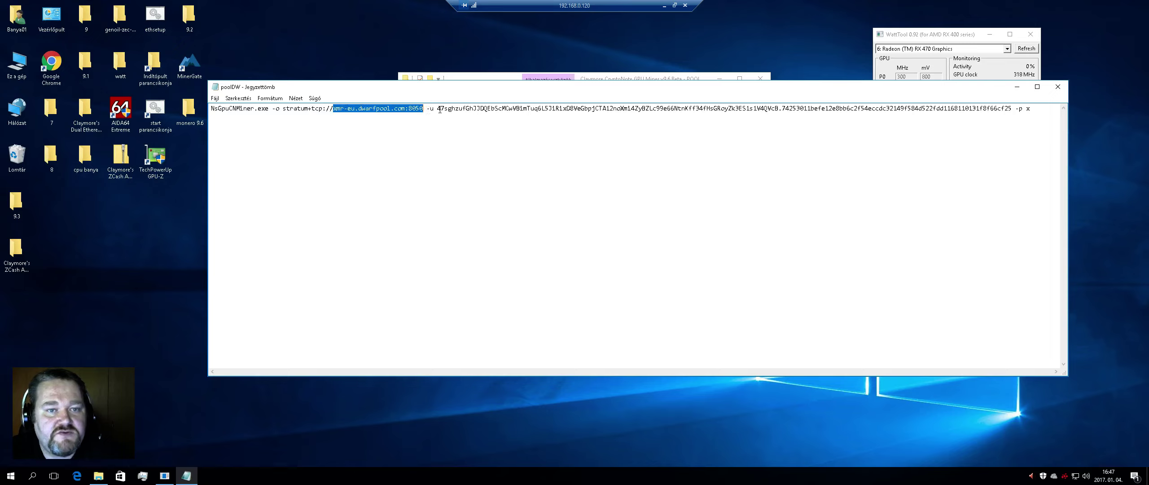
left_click_drag(435, 108, 780, 108)
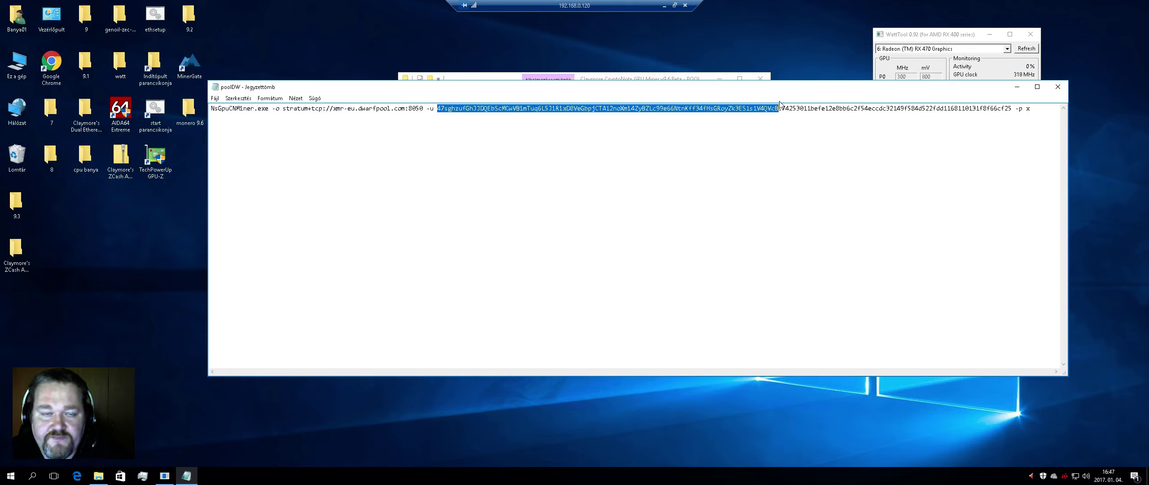
- Copy the Monero payment ID from the Poloniex deposit details and return to the poolDW file in the Remote Desktop session
left_click(665, 6)
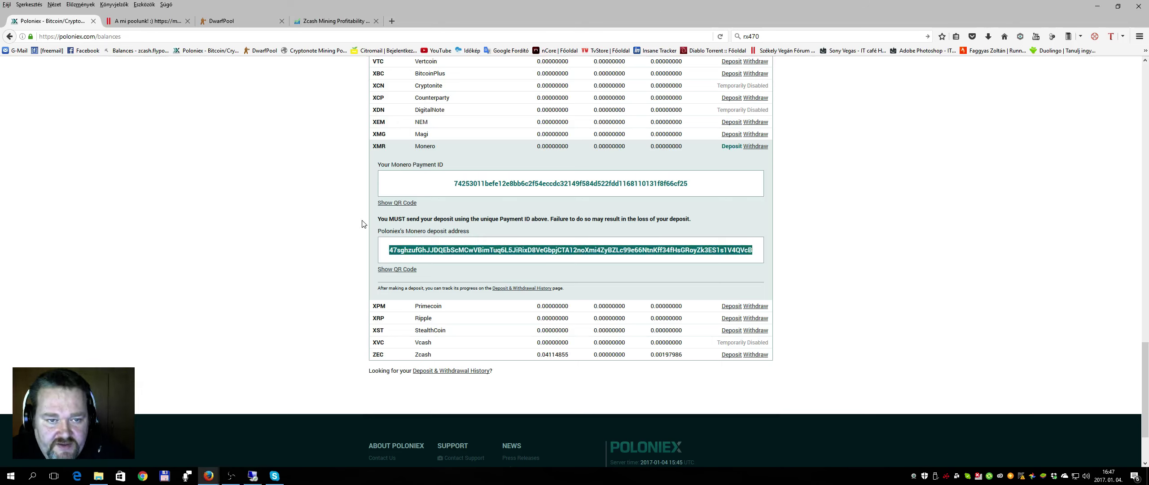
left_click_drag(454, 184, 690, 184)
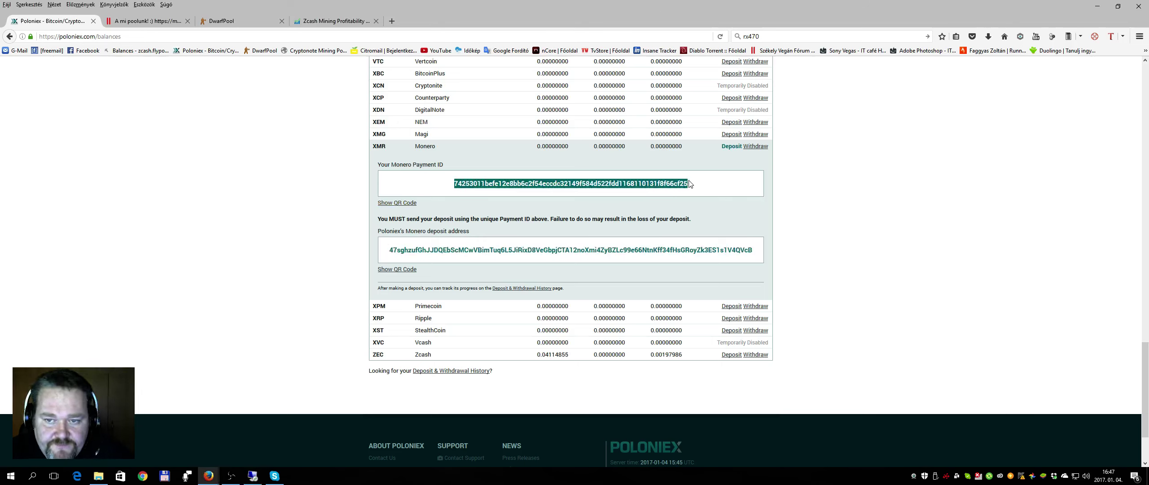
right_click(596, 183)
left_click(615, 192)
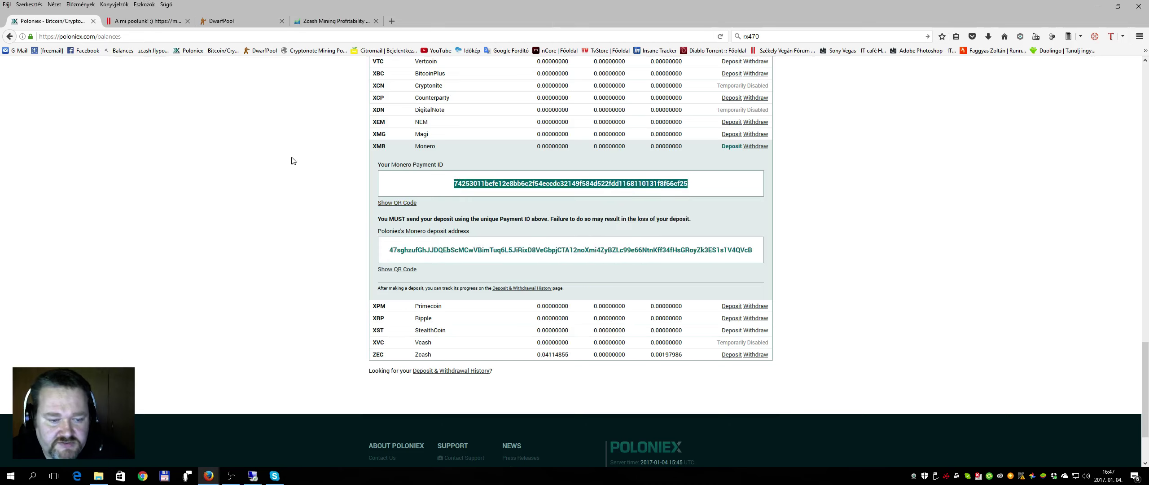
left_click(254, 475)
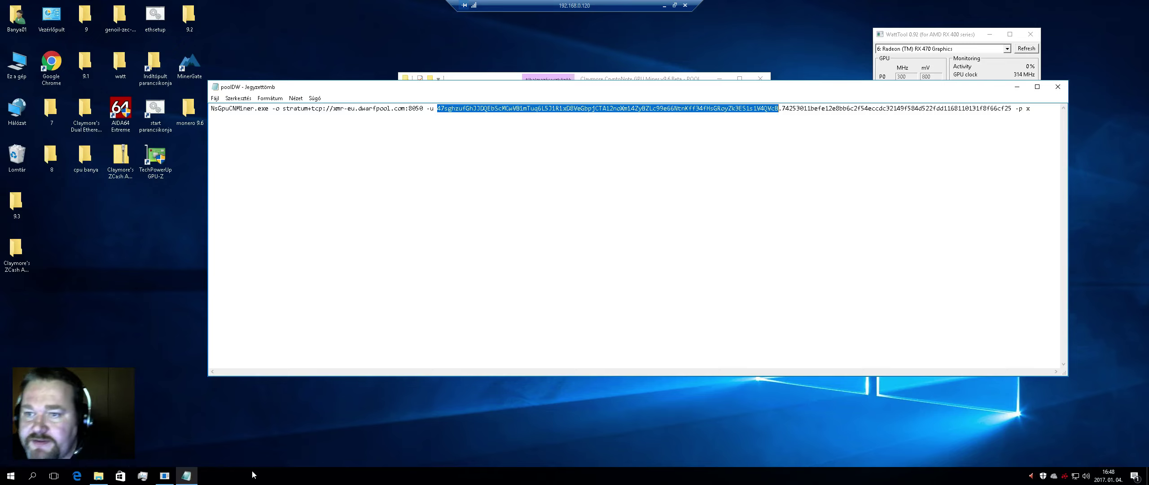
- Go over the user parameter in poolDW, highlighting the Poloniex deposit address and the payment ID after the dot
left_click(793, 151)
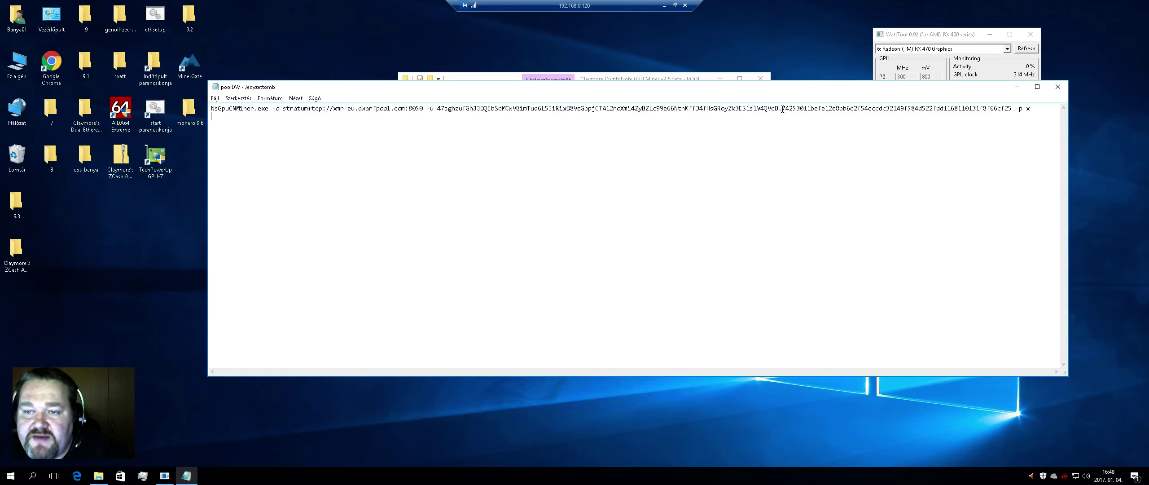
left_click_drag(782, 109, 852, 161)
left_click_drag(885, 128, 1013, 108)
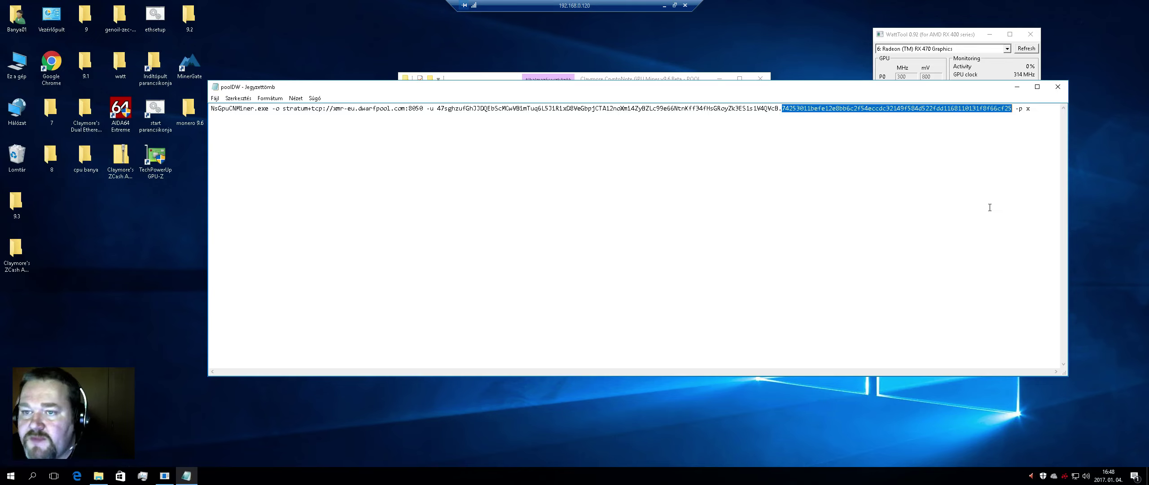
left_click_drag(437, 109, 778, 111)
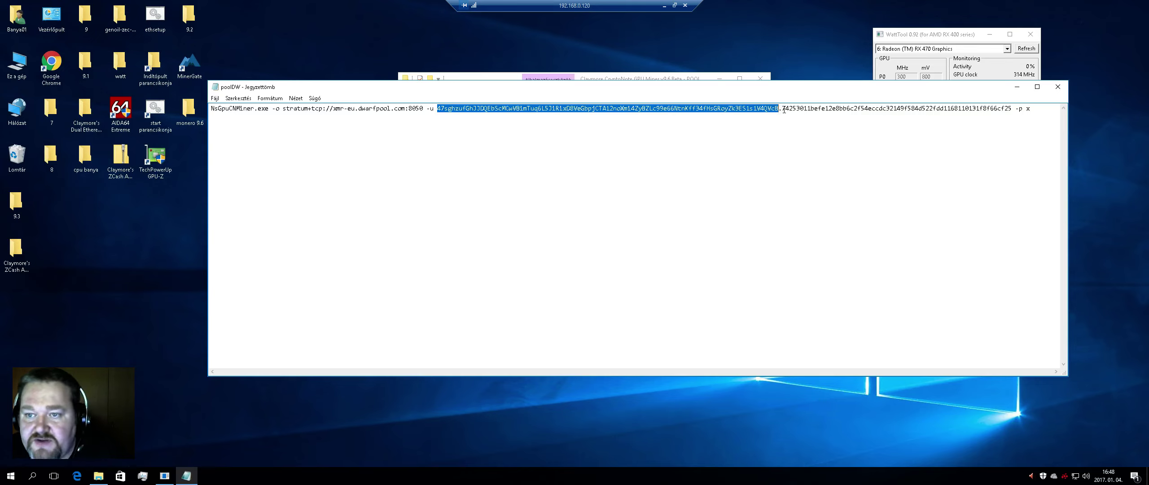
left_click_drag(782, 108, 1010, 111)
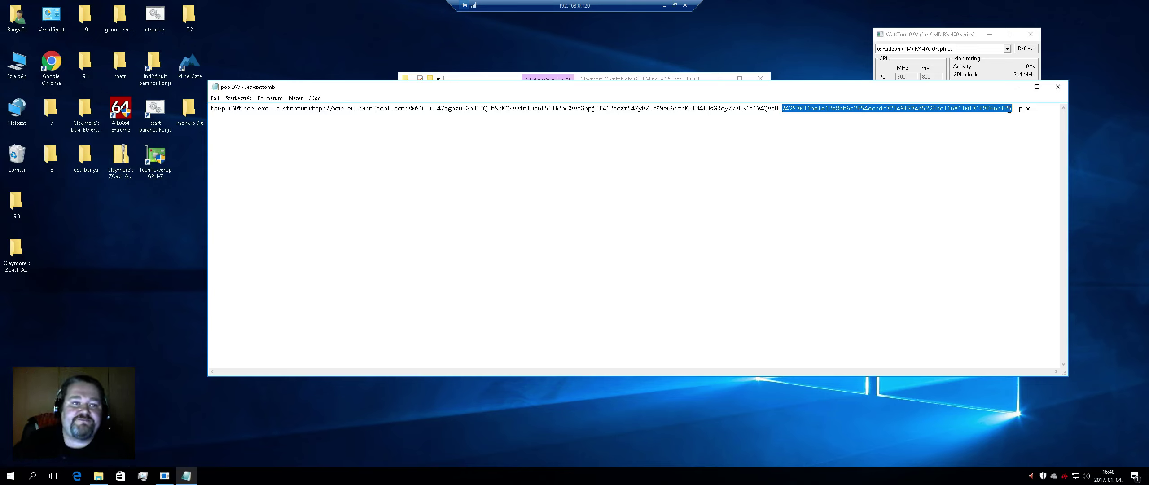
- Append -tt 60 to the end of the miner command in poolDW, then save and close the file
left_click(1044, 110)
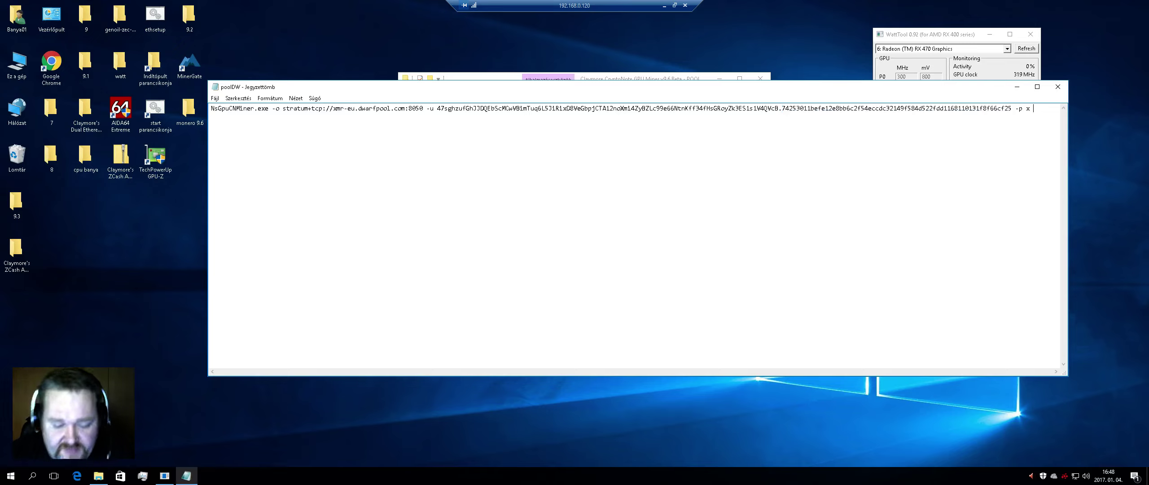
type("-tt")
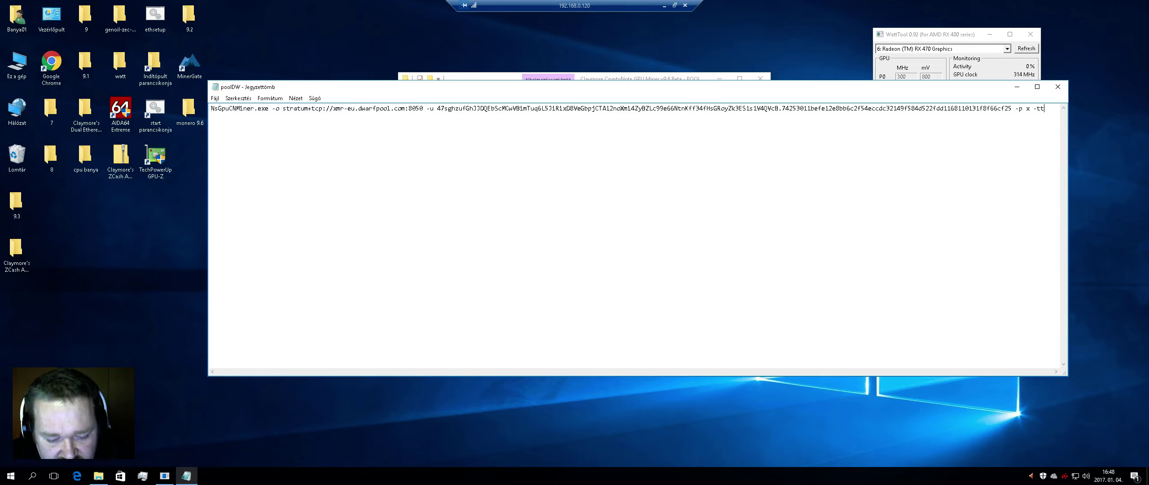
type(" 60")
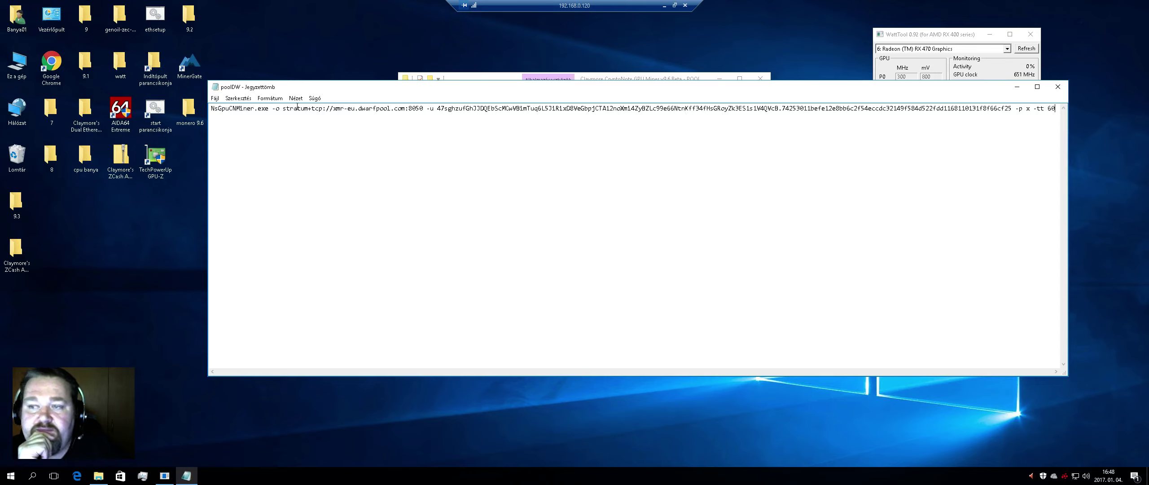
left_click(215, 98)
left_click(238, 131)
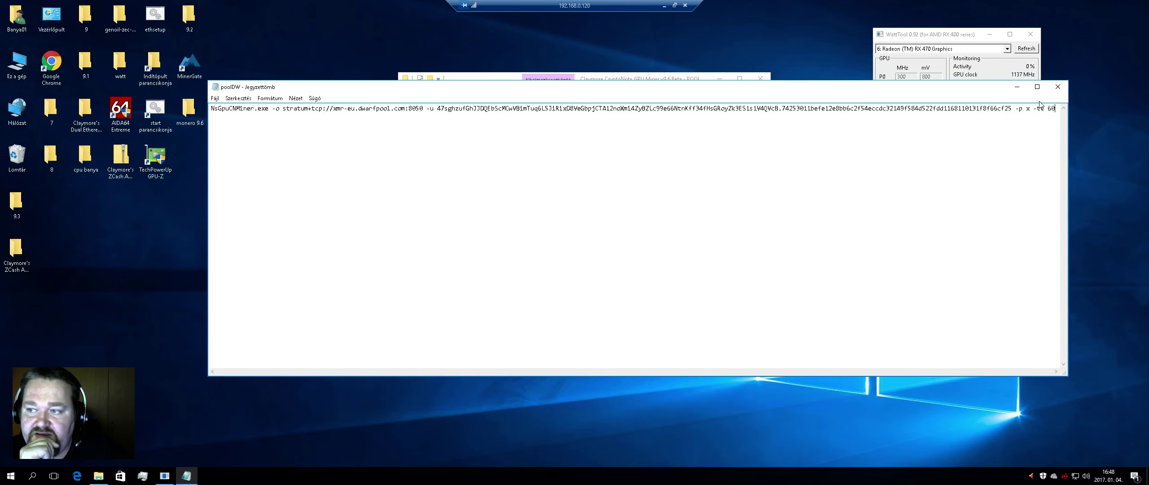
left_click(1057, 86)
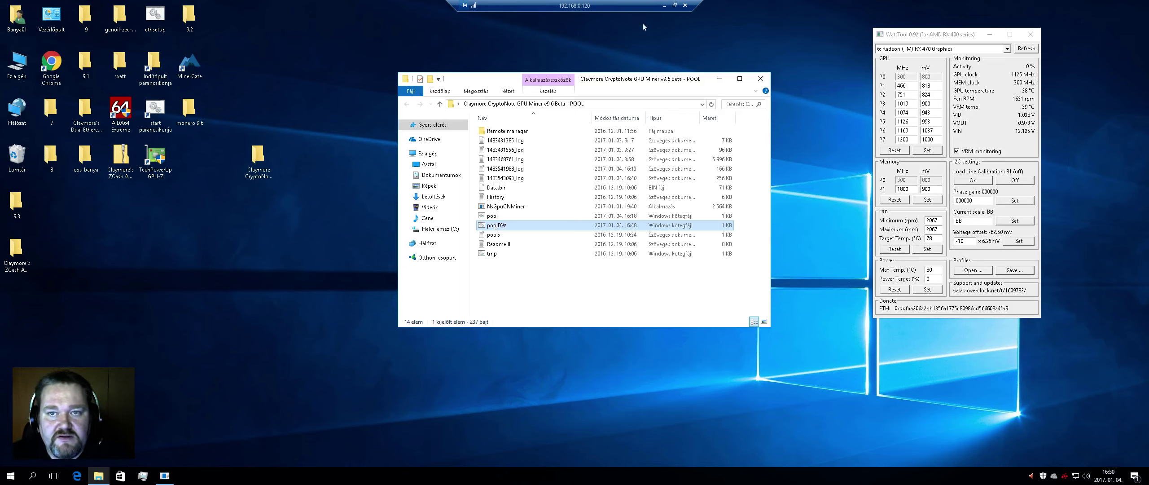
- Run the poolDW batch file in the Remote Desktop session to test-start the miner, then close its console
left_click(664, 5)
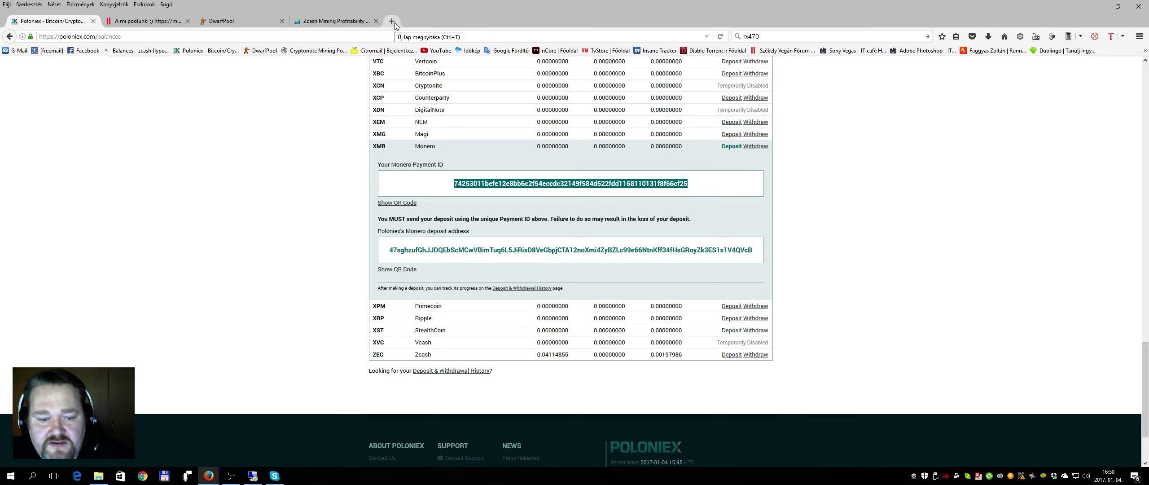
left_click(253, 476)
double_click(502, 225)
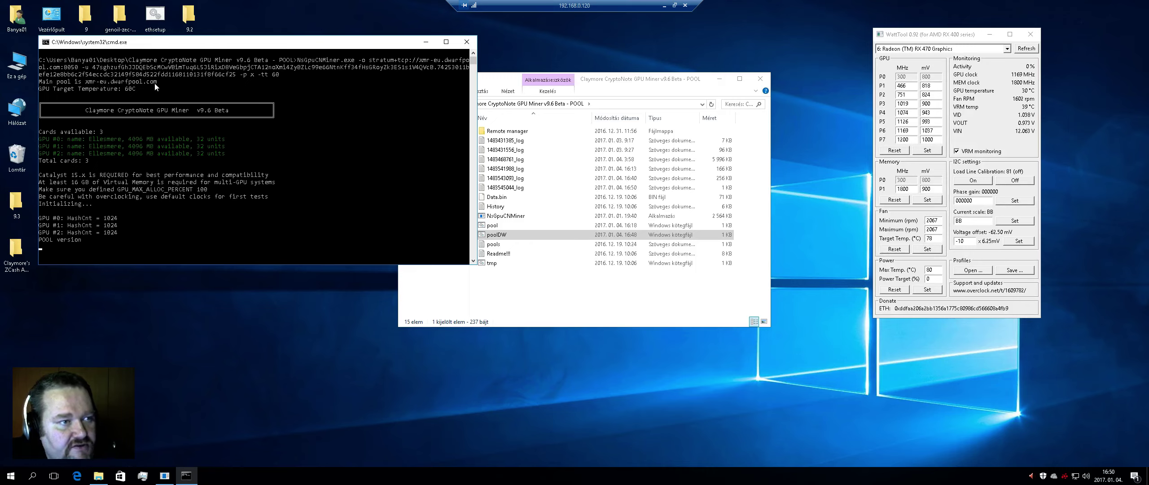
left_click(467, 43)
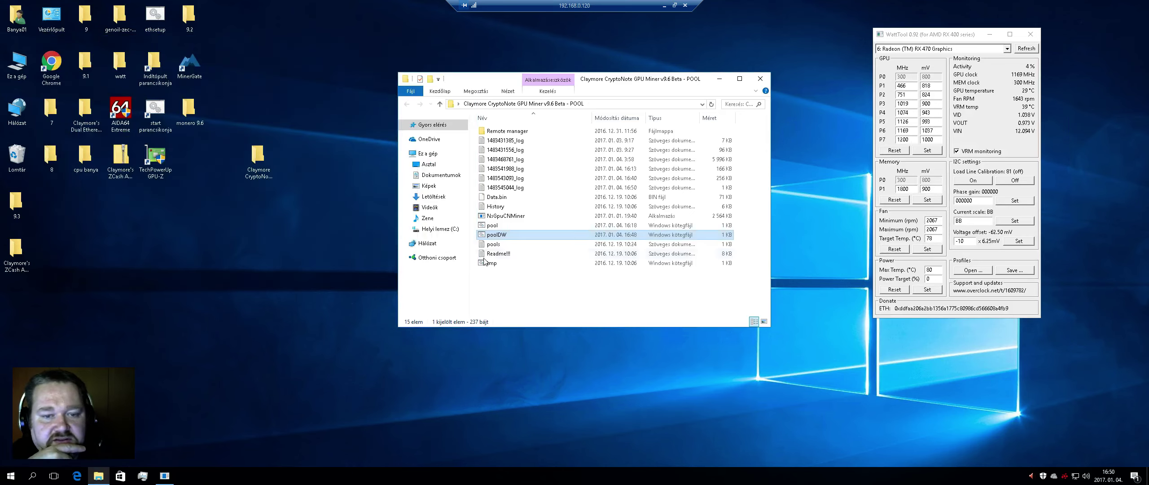
- Reopen poolDW for editing, widen its window to review the miner command, and close the file
right_click(491, 237)
left_click(518, 251)
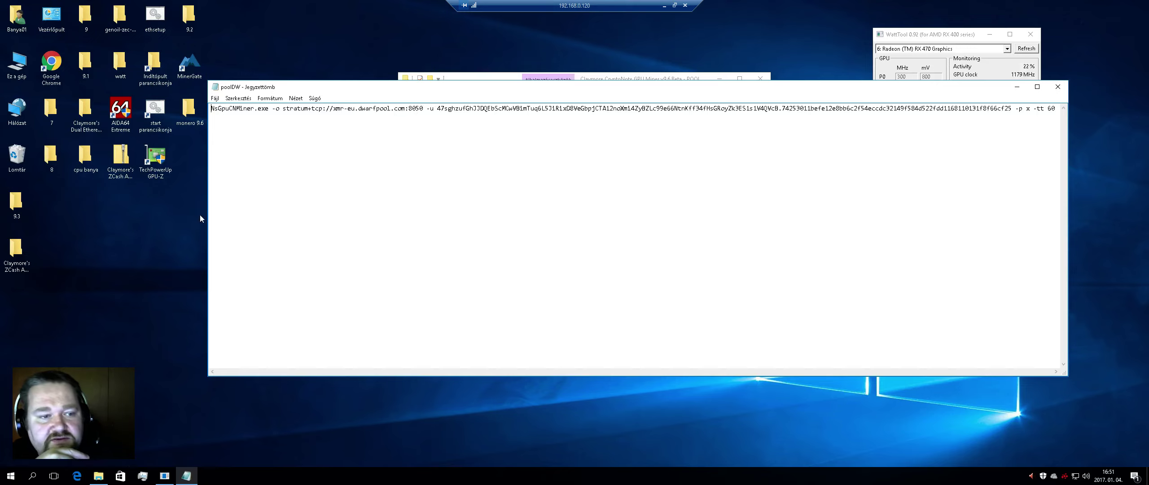
left_click_drag(207, 215, 53, 215)
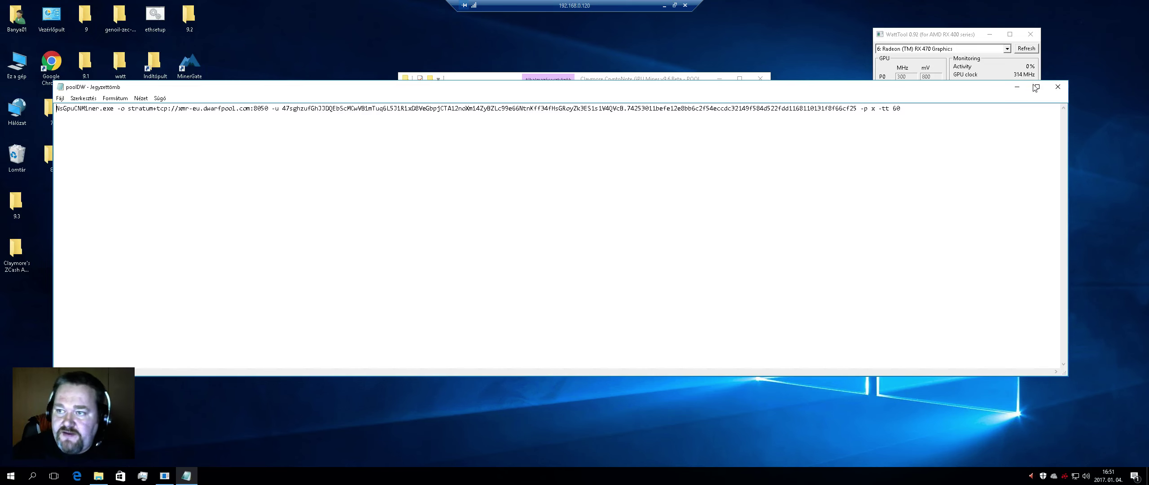
left_click(1058, 87)
- Open the pool batch file for editing and highlight the server monero.hunpool.eu:7777 and the wallet address after -u
double_click(494, 225)
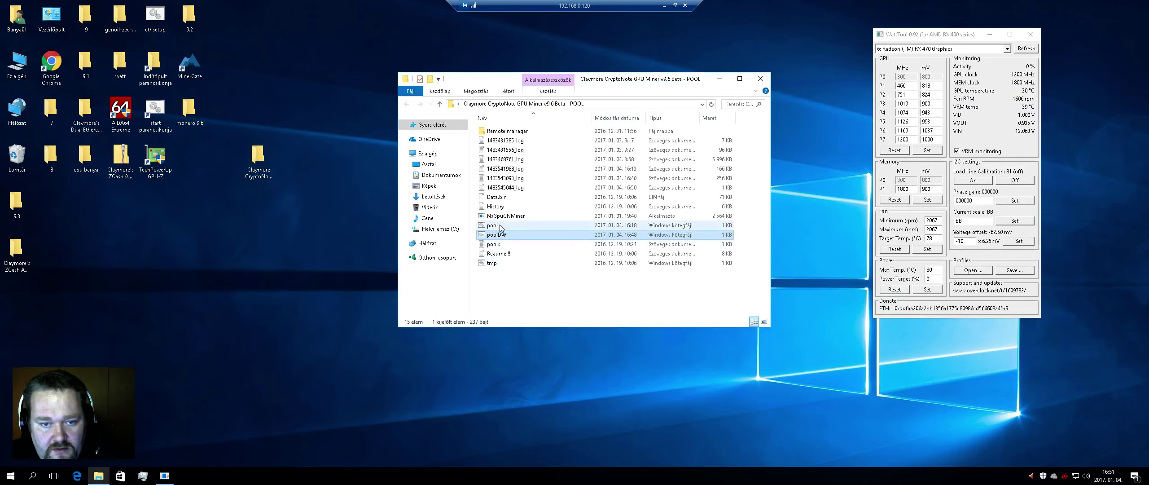
right_click(499, 226)
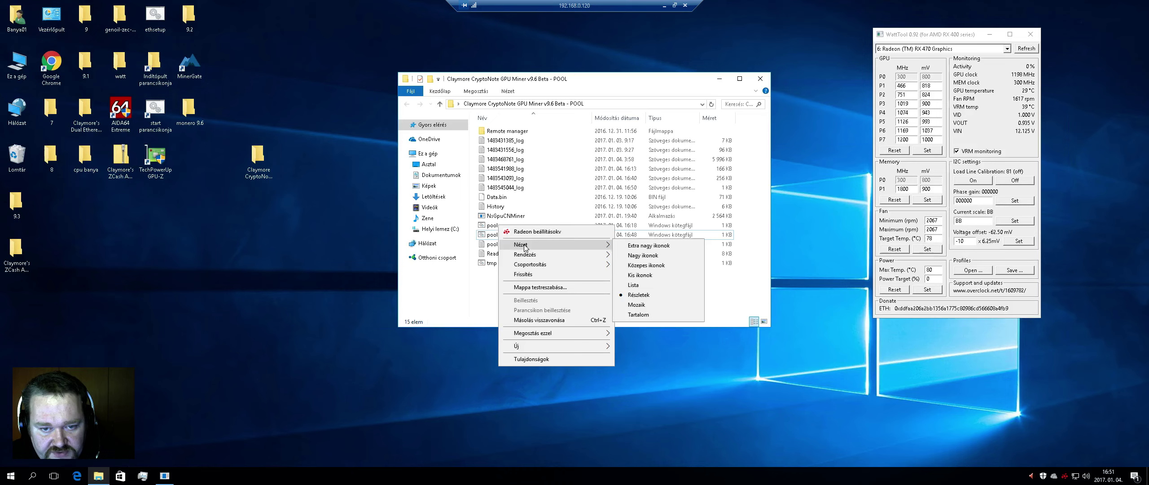
left_click(485, 228)
right_click(485, 228)
left_click(505, 240)
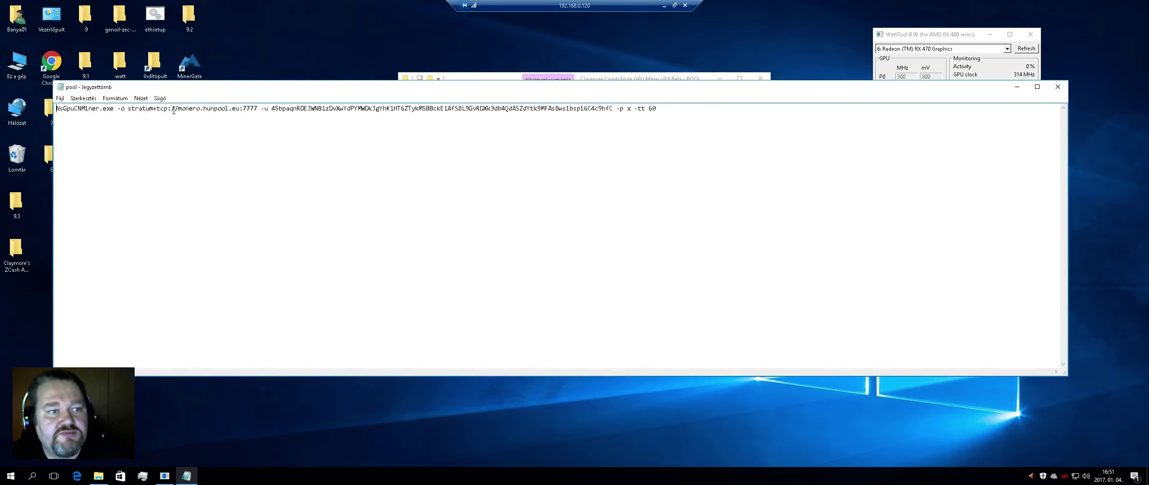
left_click_drag(178, 109, 319, 107)
left_click_drag(417, 108, 610, 109)
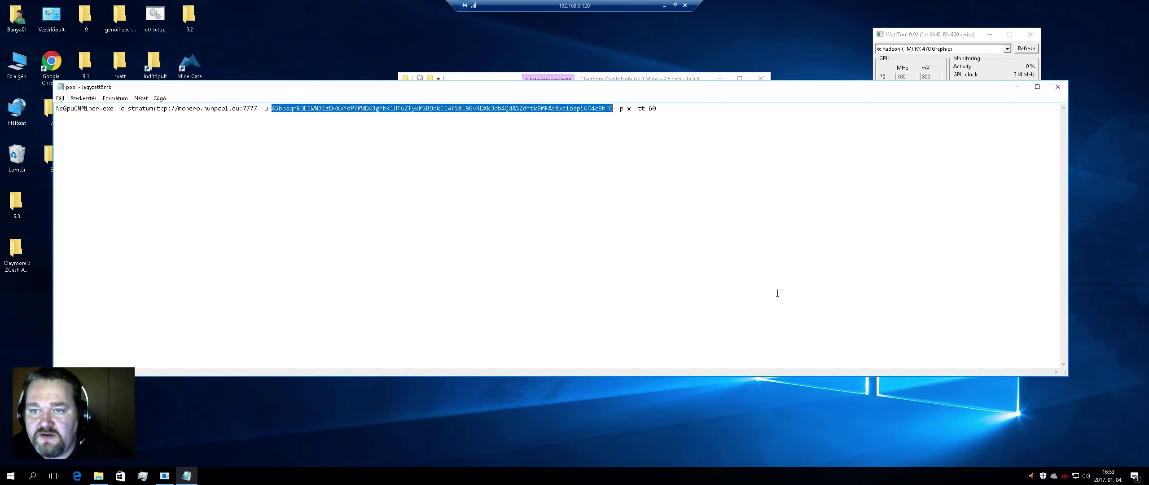
- Close the file, start the miner with the pool batch file, and disconnect the Remote Desktop session
left_click(1060, 88)
double_click(486, 225)
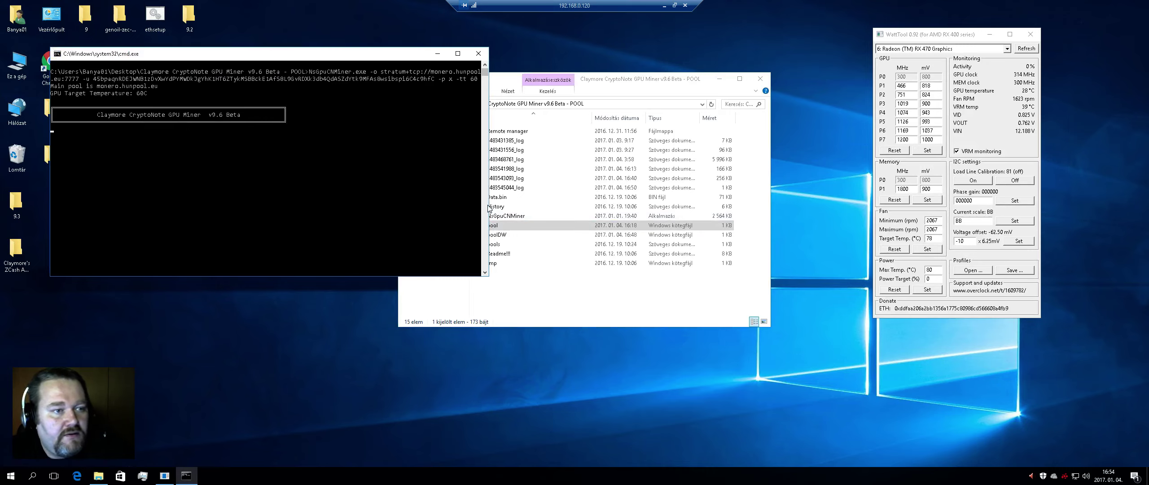
left_click(685, 6)
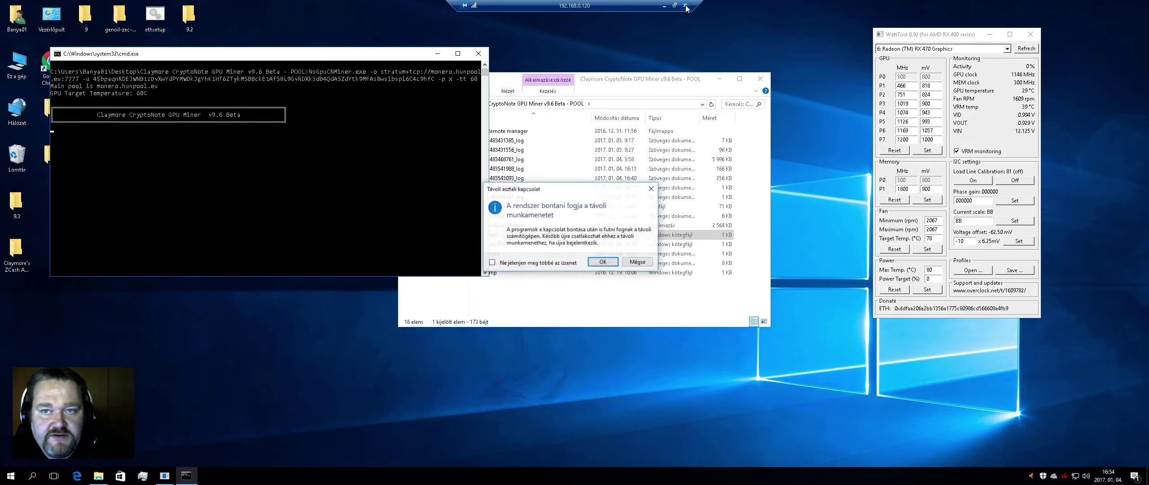
left_click(601, 263)
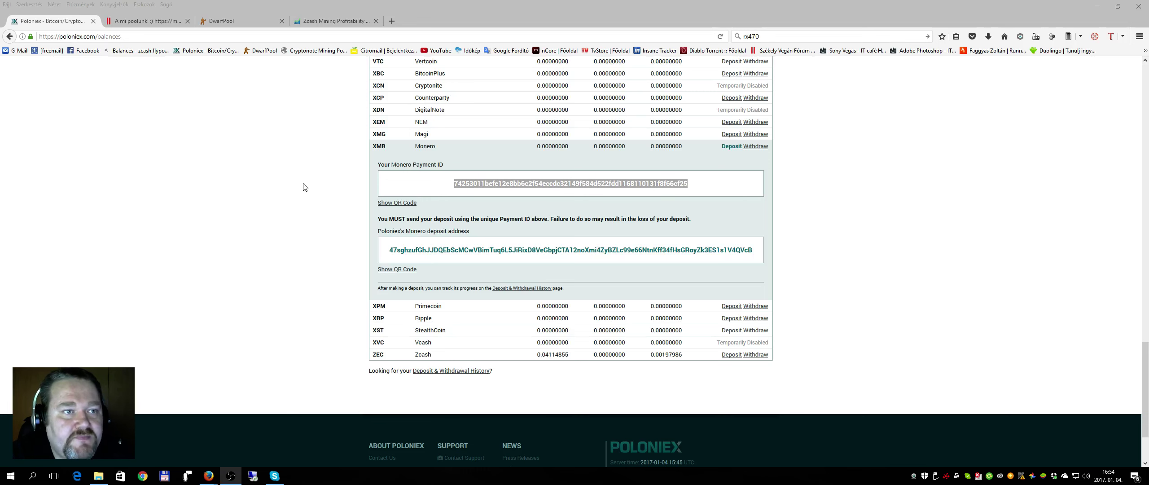
- Look through the forum and DwarfPool pages and compare Monero and Zcash mining profitability in CryptoCompare's calculator
left_click(139, 23)
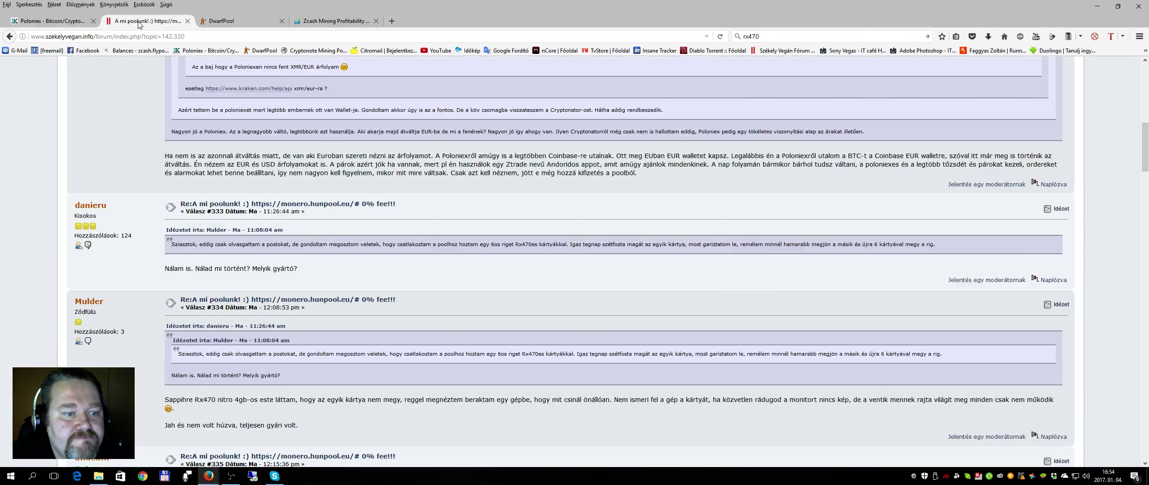
left_click(222, 23)
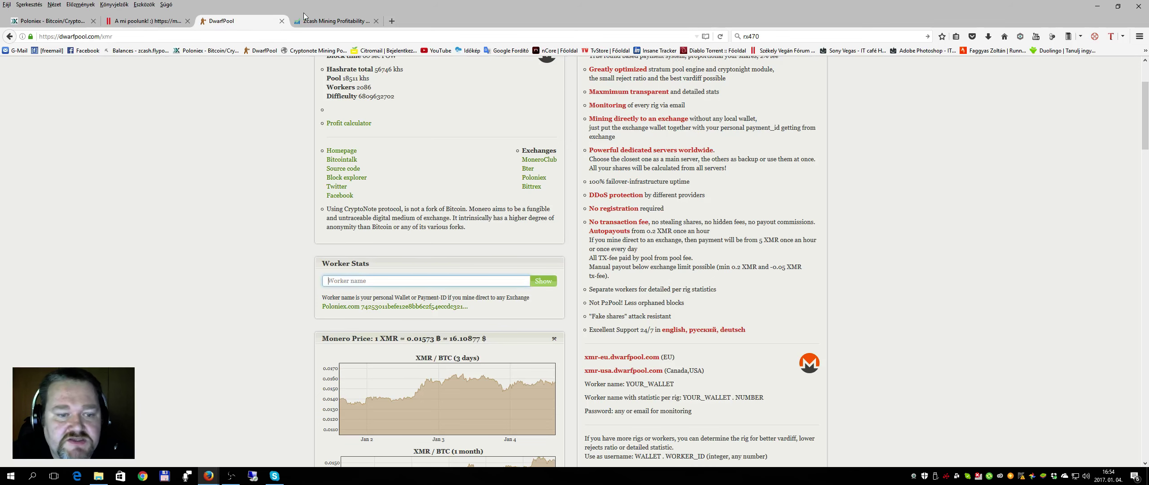
left_click(319, 22)
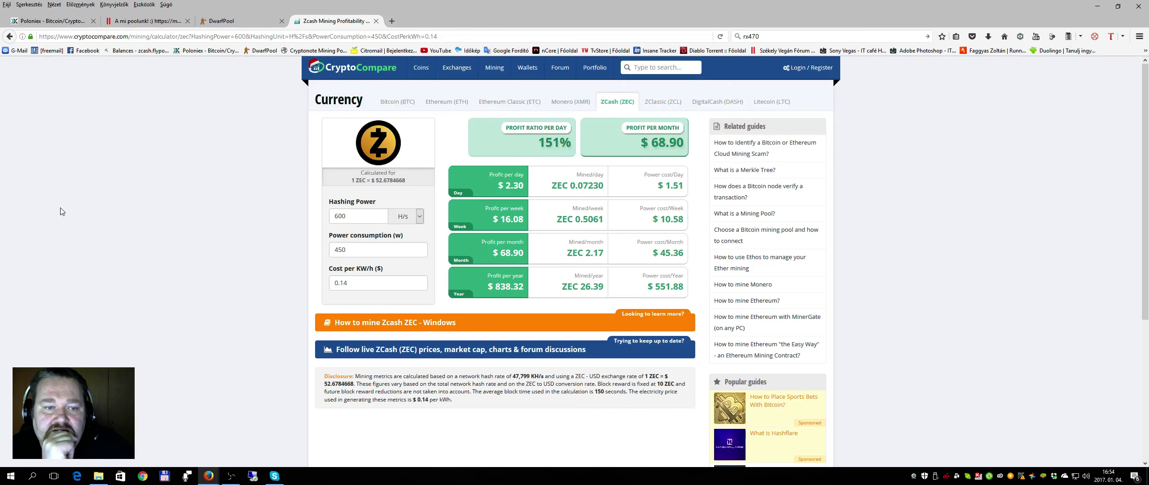
left_click(575, 106)
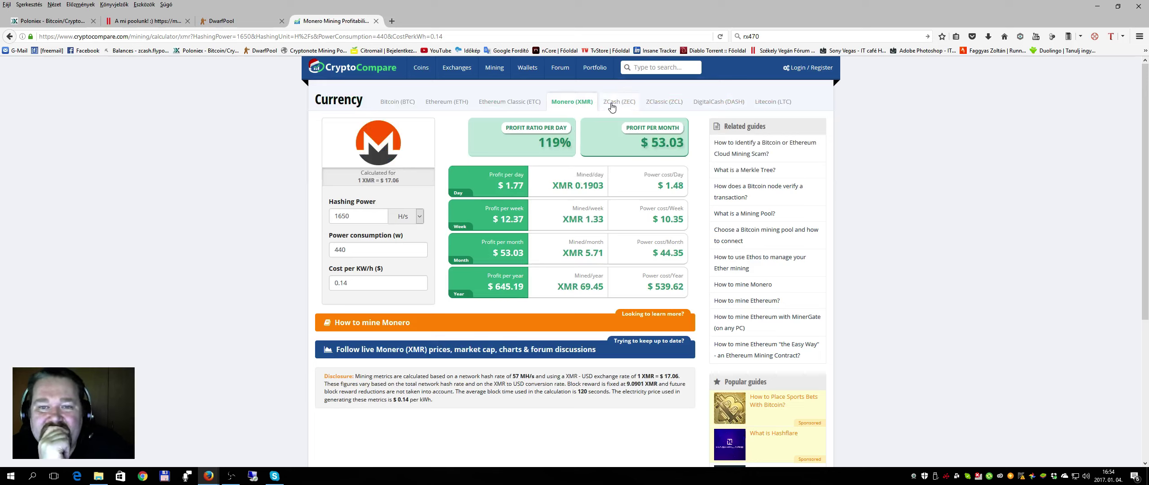
left_click(612, 104)
left_click(579, 103)
left_click(610, 104)
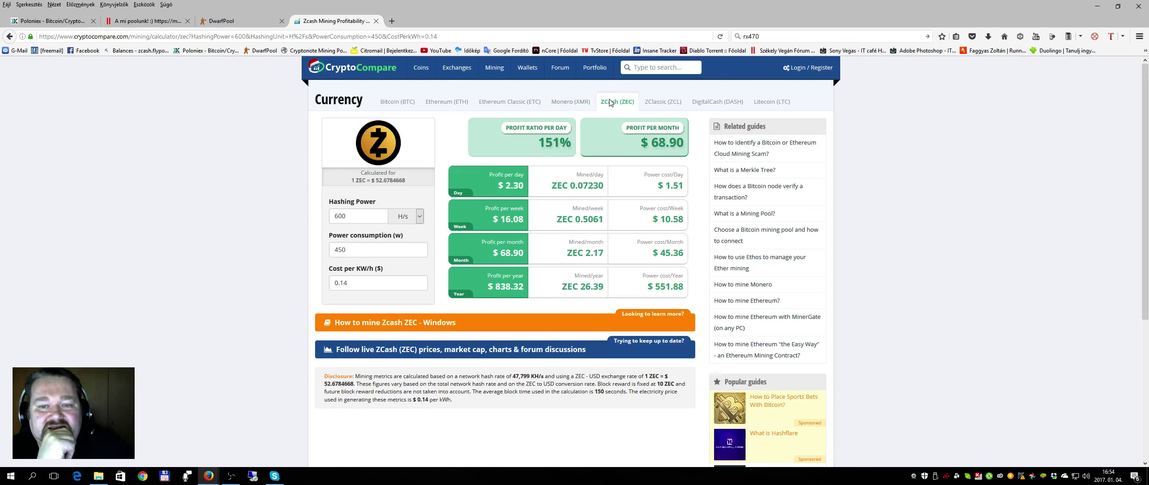
left_click(579, 103)
left_click(604, 104)
left_click(593, 105)
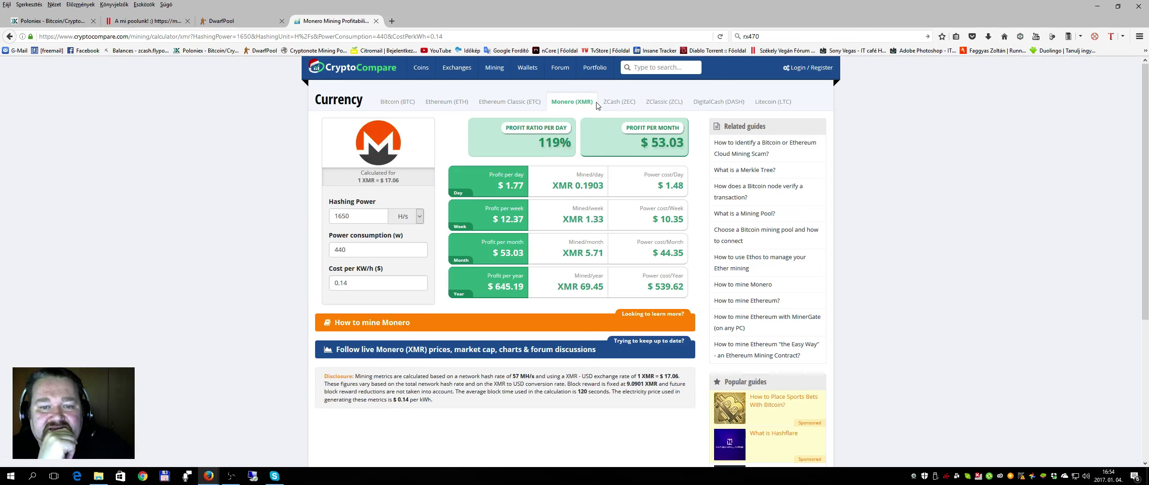
left_click(604, 104)
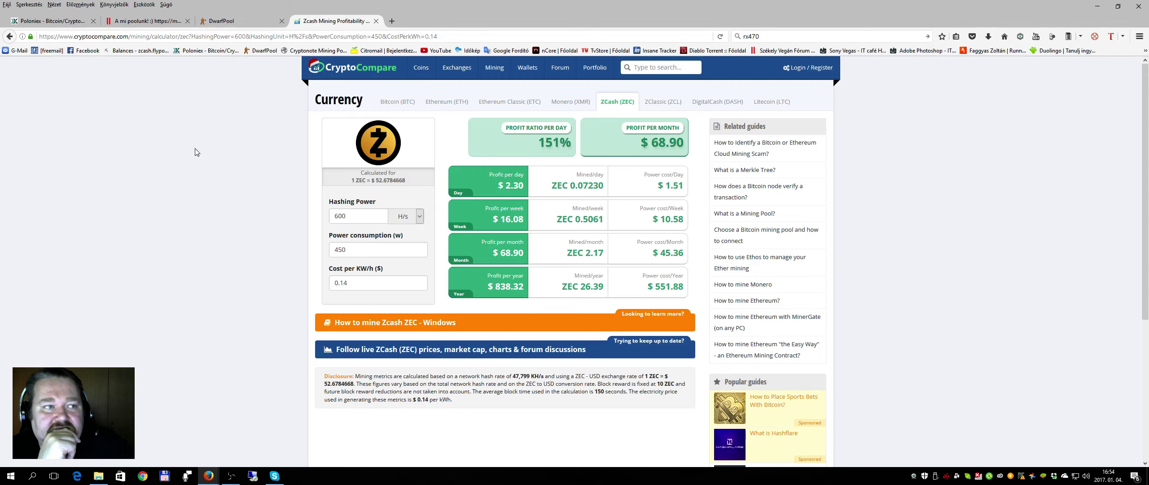
- Open the Poloniex exchange and view the ZEC/BTC market chart
left_click(23, 28)
scroll(230, 116, "up", 15)
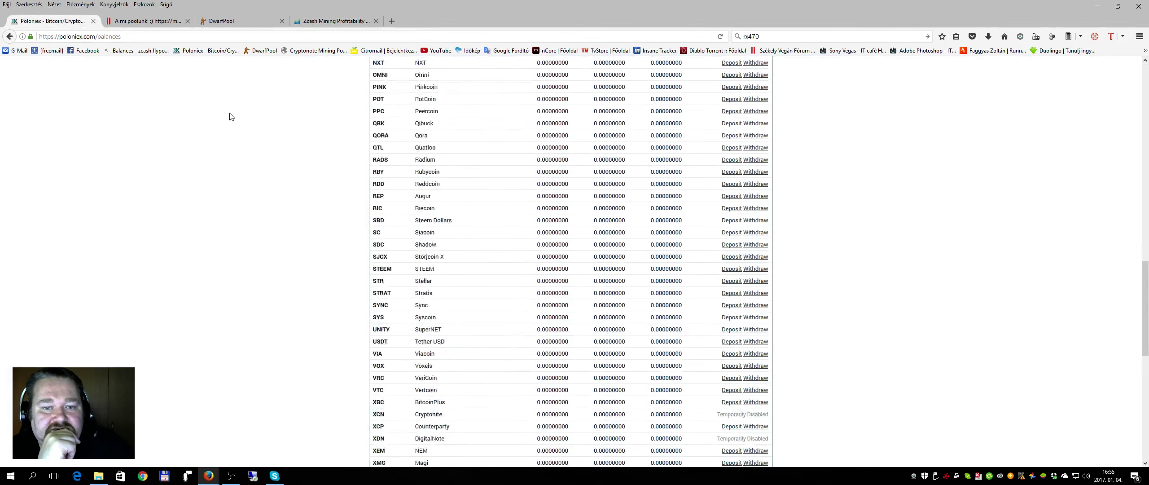
scroll(248, 117, "up", 4)
left_click(120, 72)
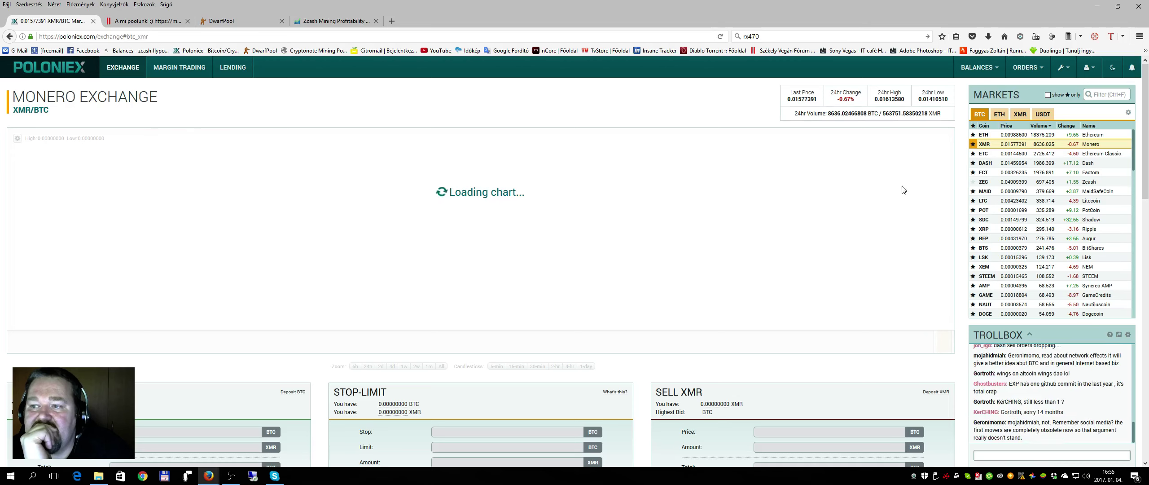
left_click(1005, 186)
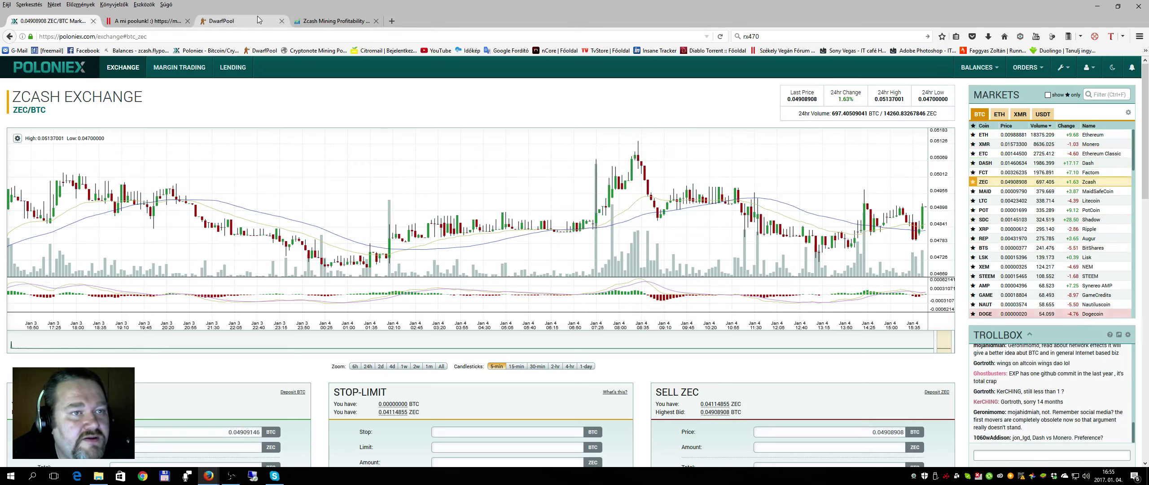
- Return to CryptoCompare's mining calculator and view the Monero (XMR) profitability
left_click(332, 23)
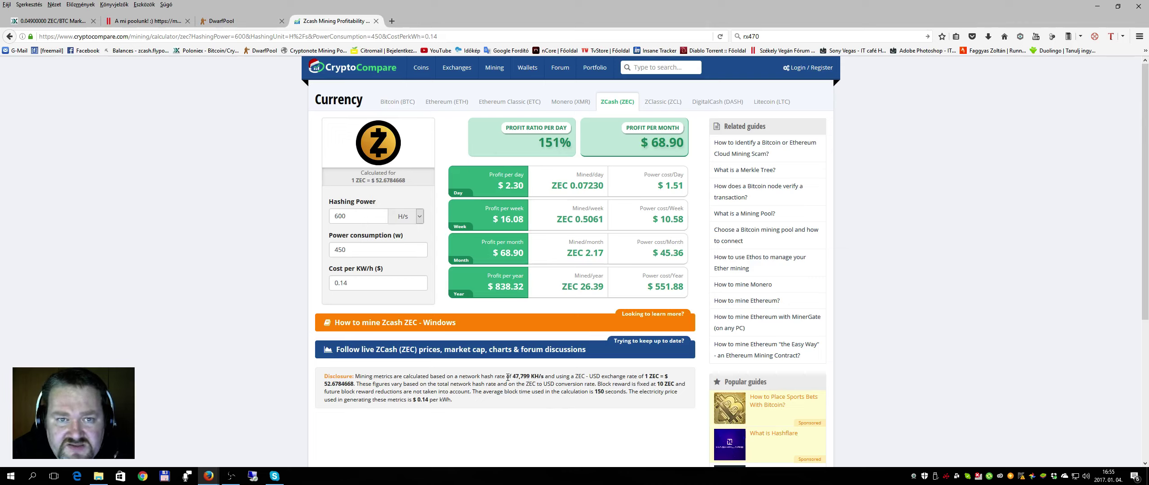
left_click(572, 101)
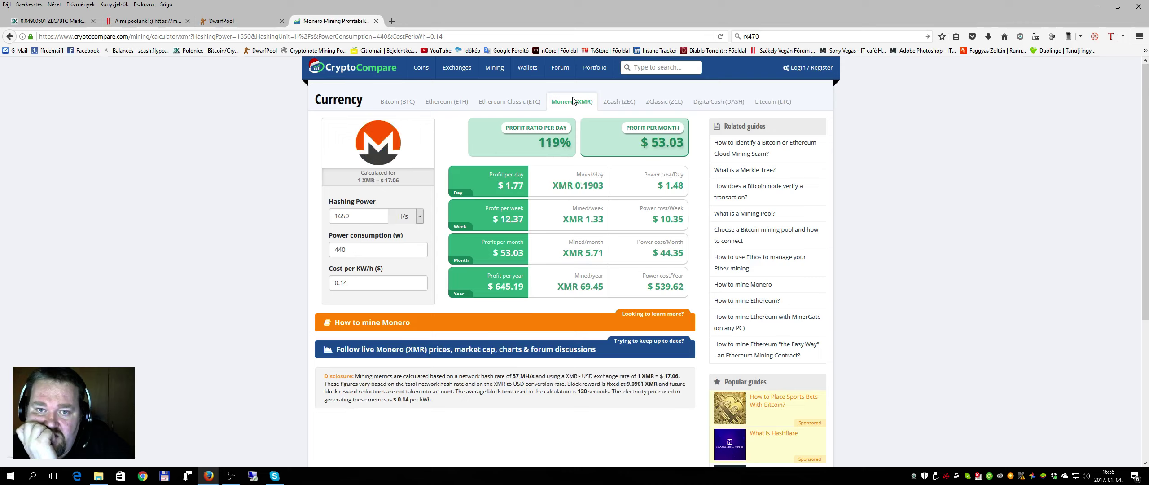